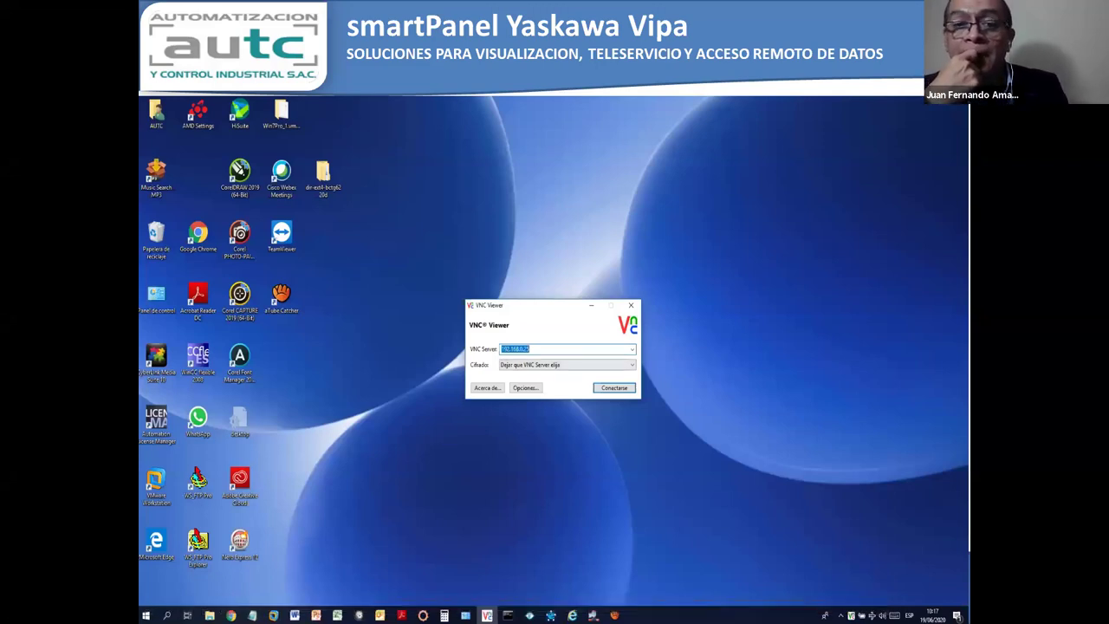
# - Check the smartPanel and PC IP addresses in the note and minimize its window
pyautogui.click(530, 348)
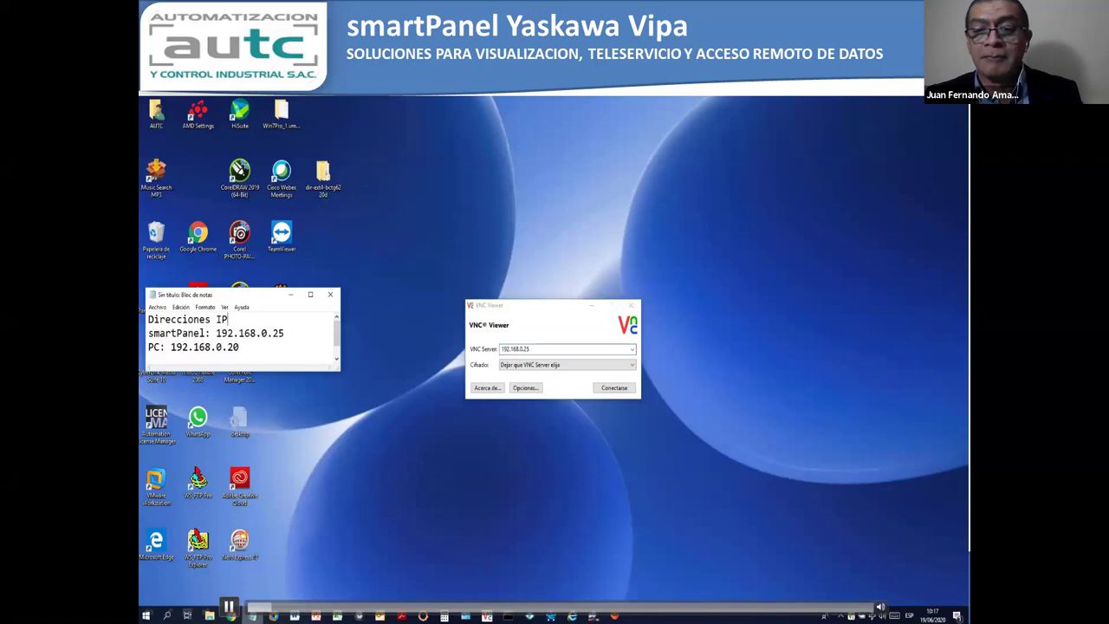
pyautogui.click(689, 563)
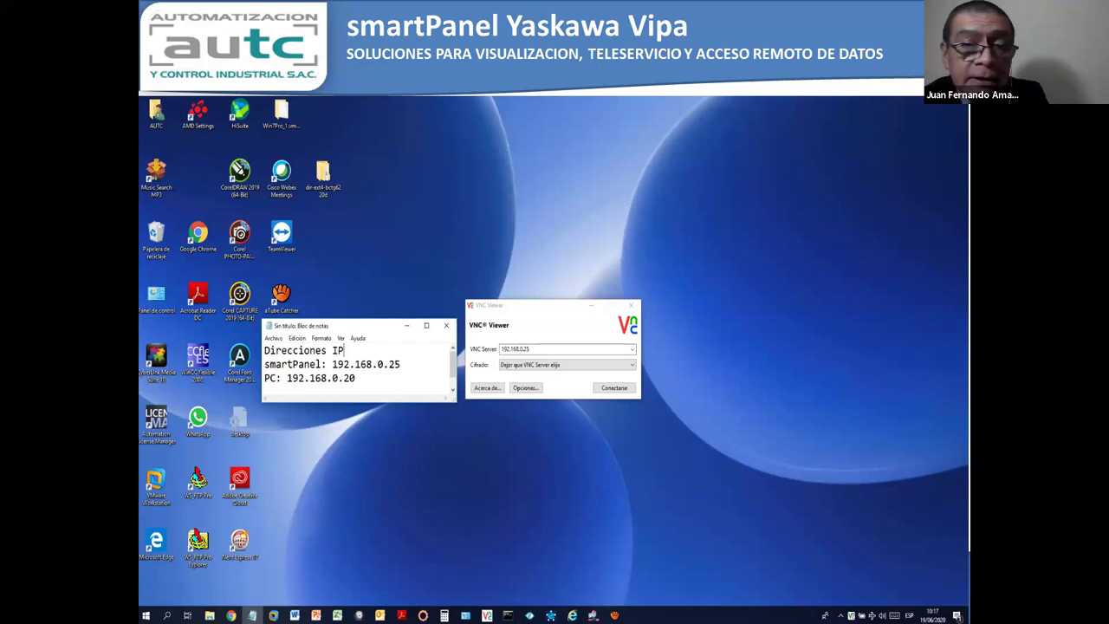
pyautogui.click(407, 324)
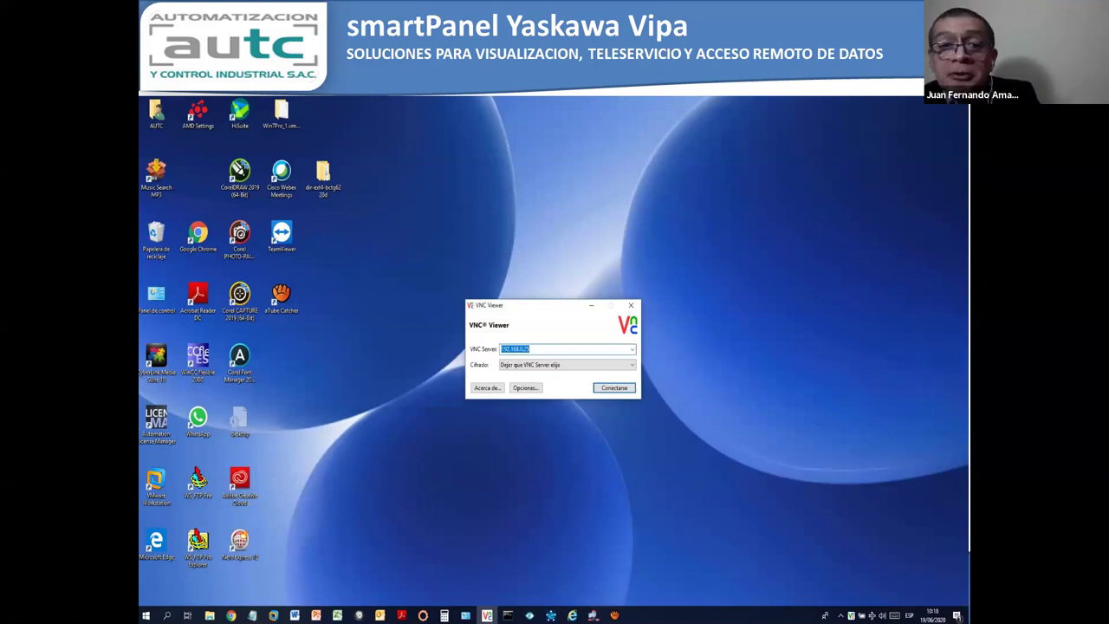
# - Connect to the VNC server 192.168.0.25, handle the unencrypted connection warning, and enter the server password
pyautogui.press('Return')
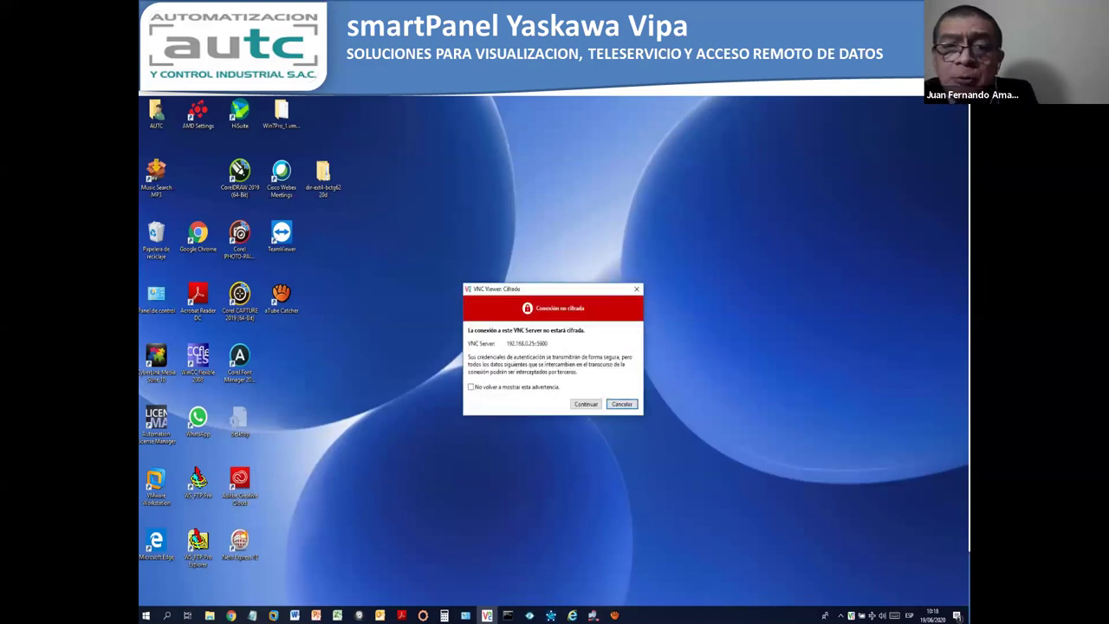
pyautogui.press('Return')
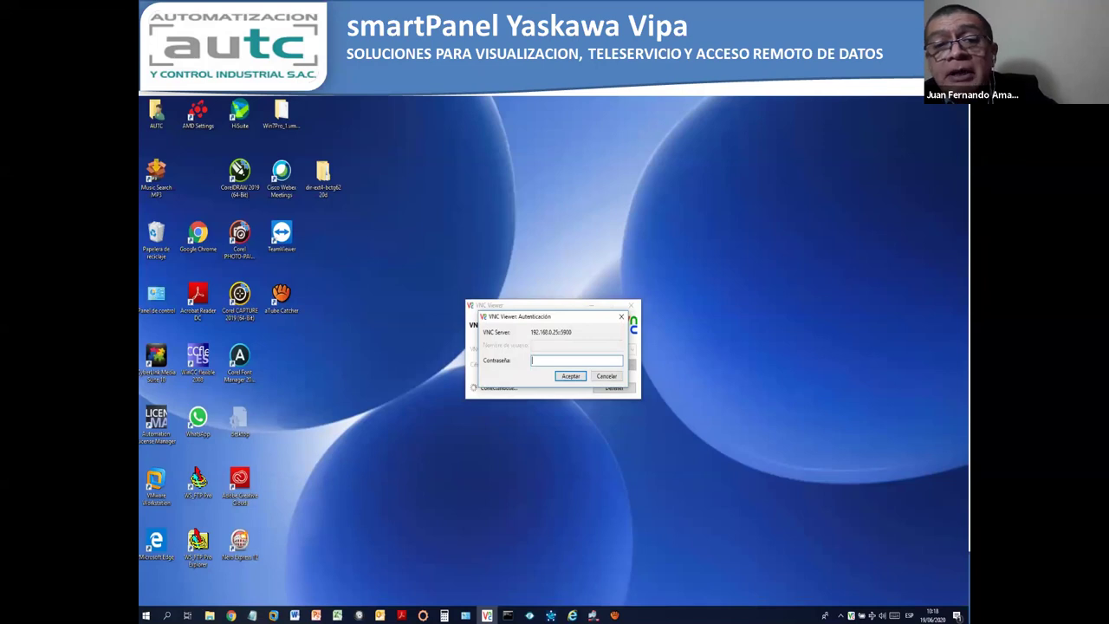
pyautogui.write('****')
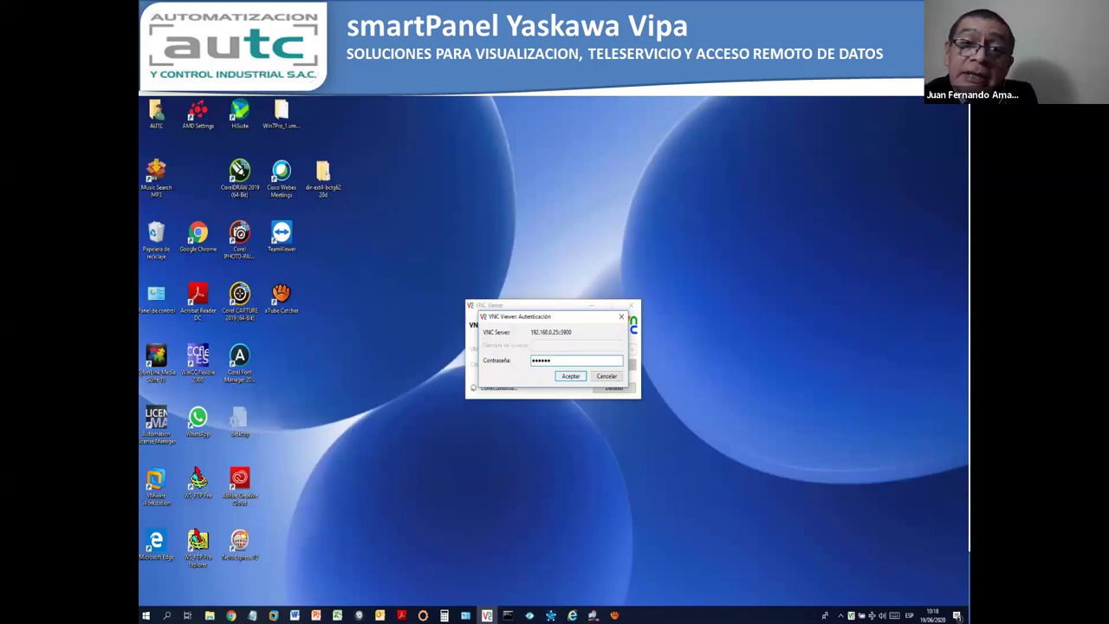
pyautogui.press('Return')
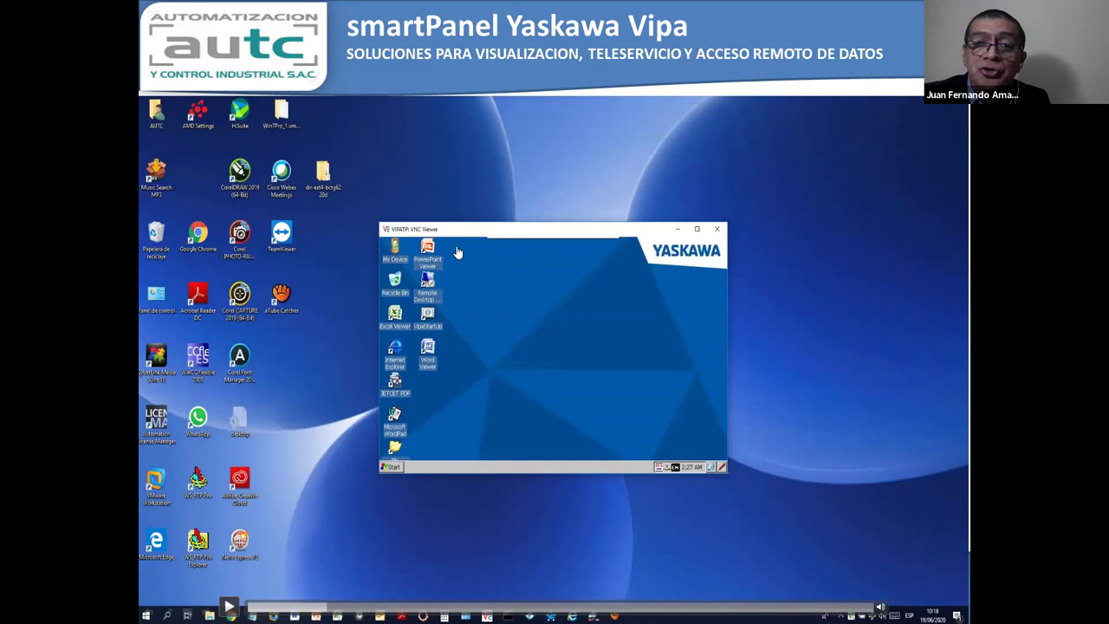
pyautogui.click(392, 565)
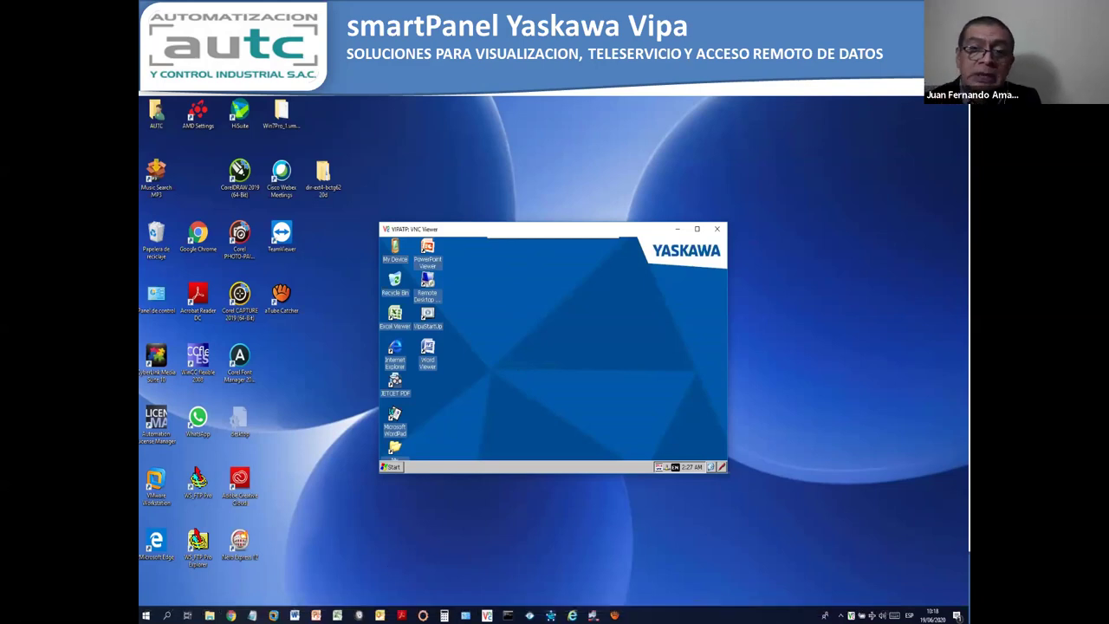
pyautogui.moveTo(554, 71)
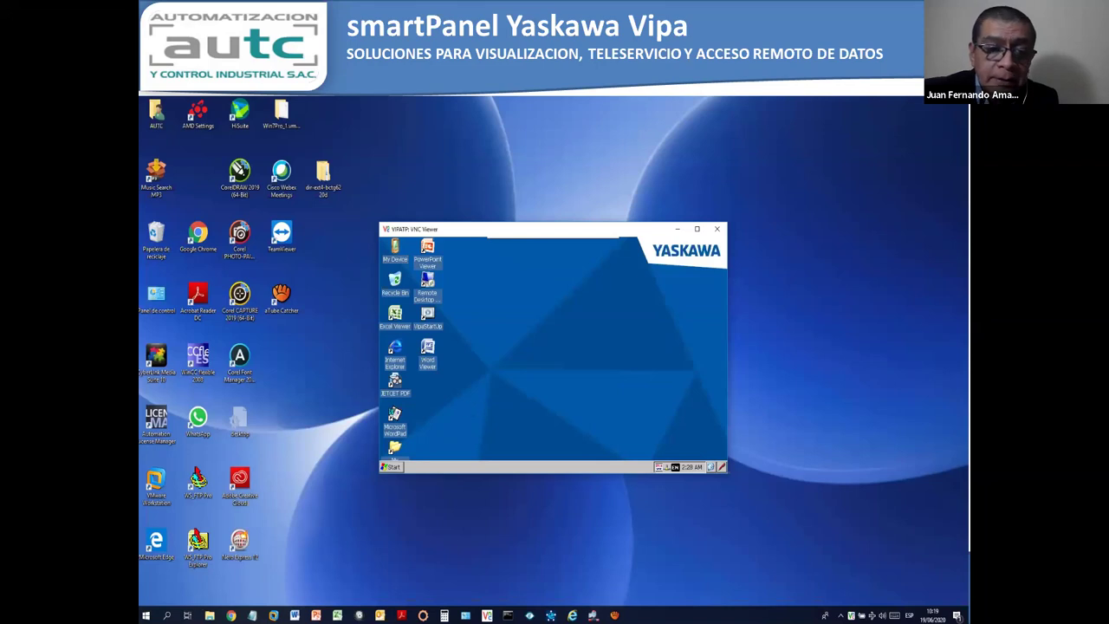
pyautogui.press('Right')
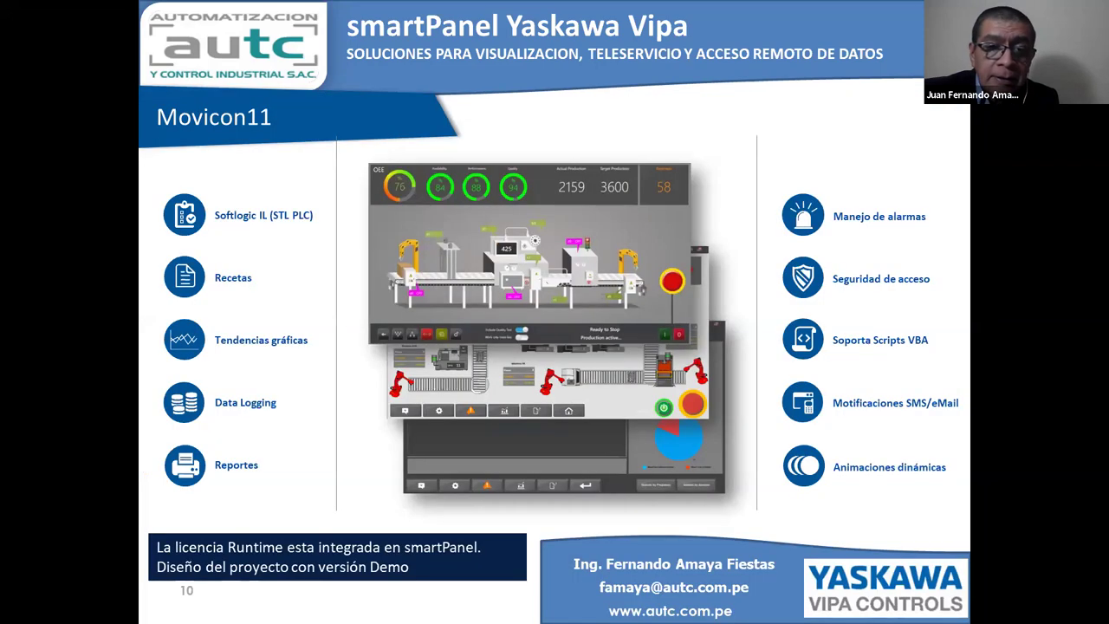
pyautogui.press('Left')
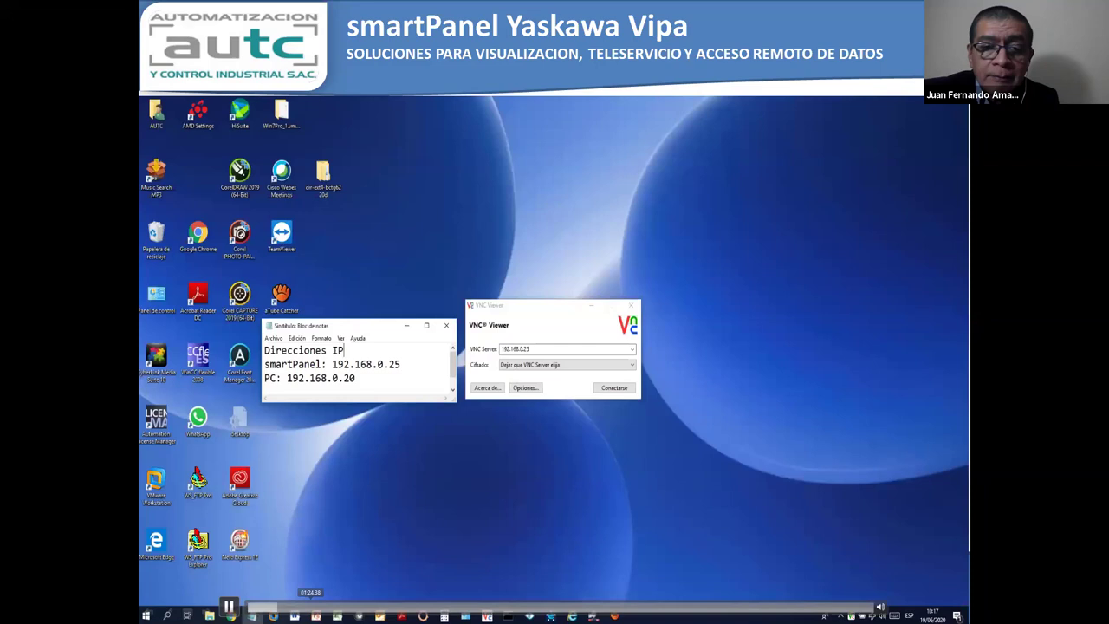
pyautogui.click(327, 607)
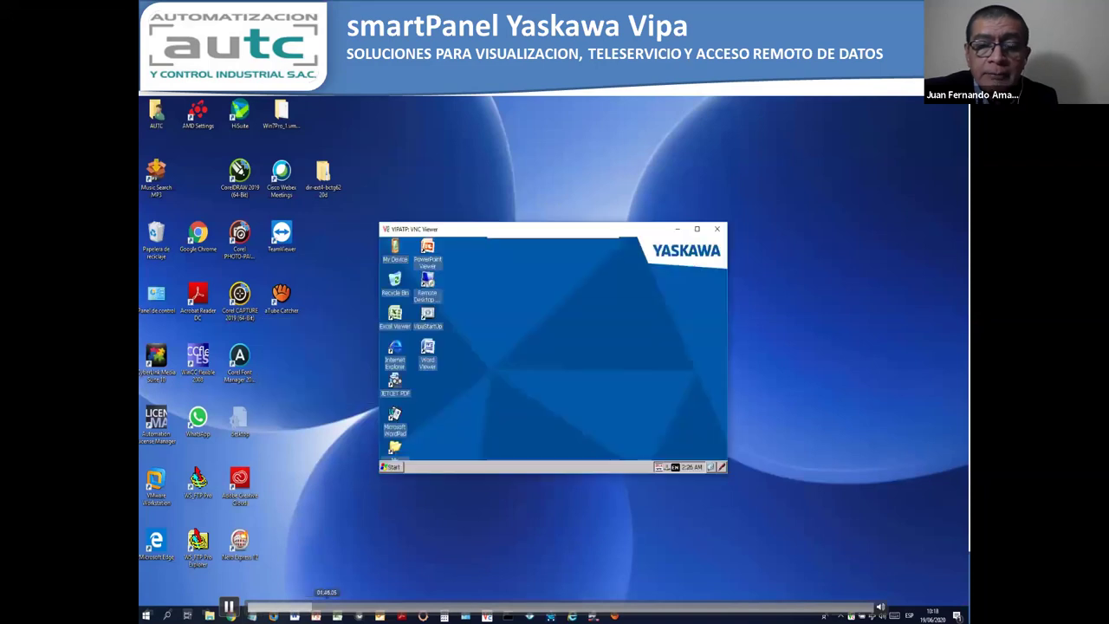
pyautogui.click(368, 606)
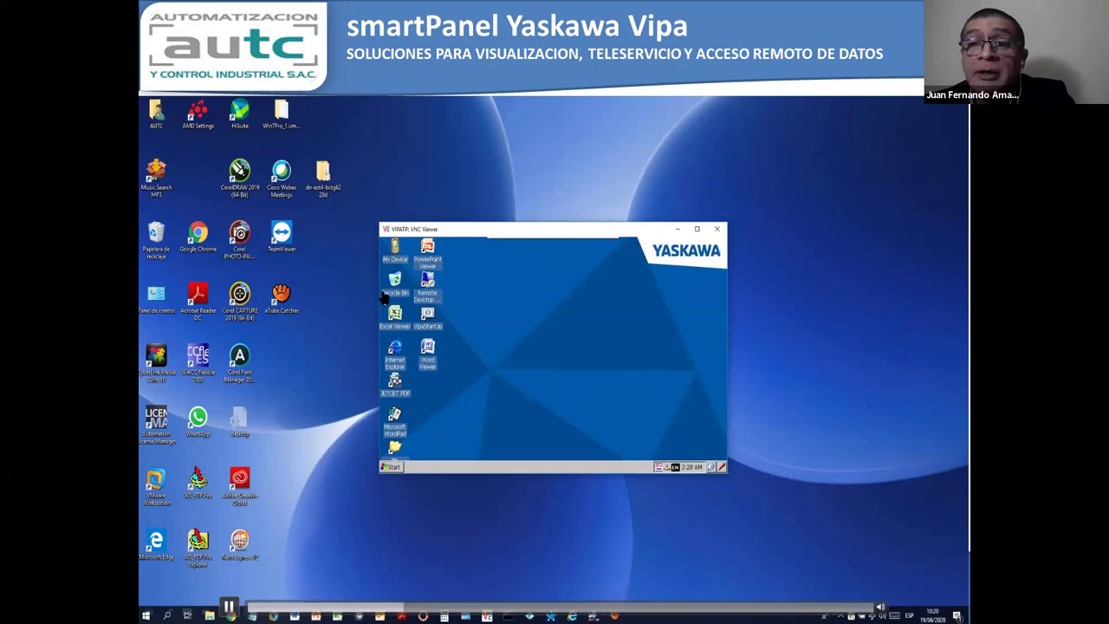
# - Show the programs available in the remote panel's Start menu
pyautogui.hotkey('ctrl', 'Escape')
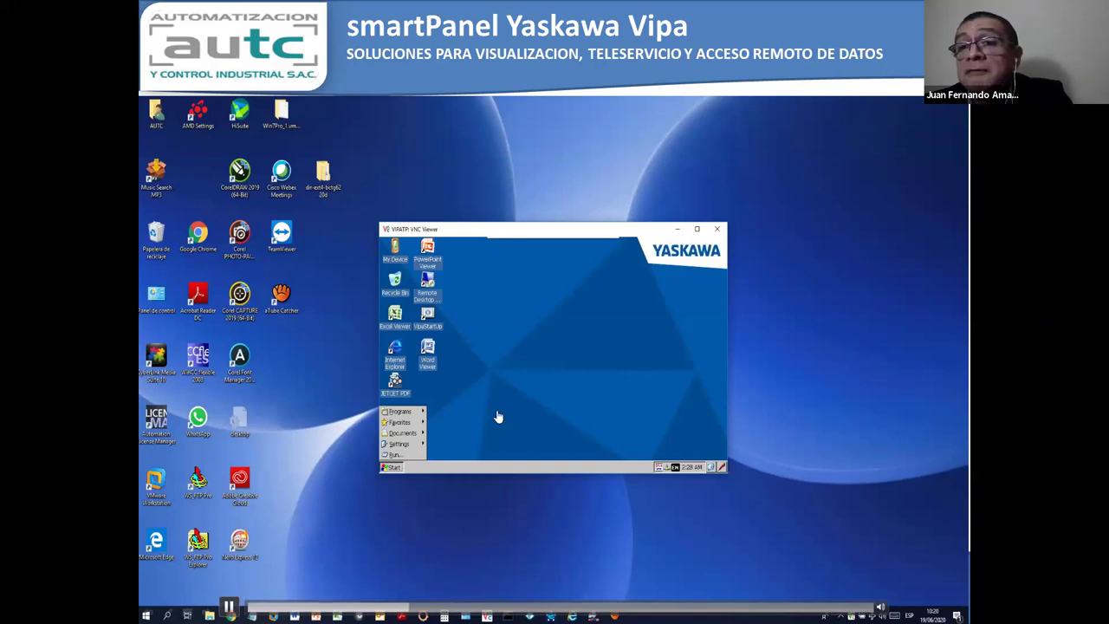
pyautogui.click(400, 411)
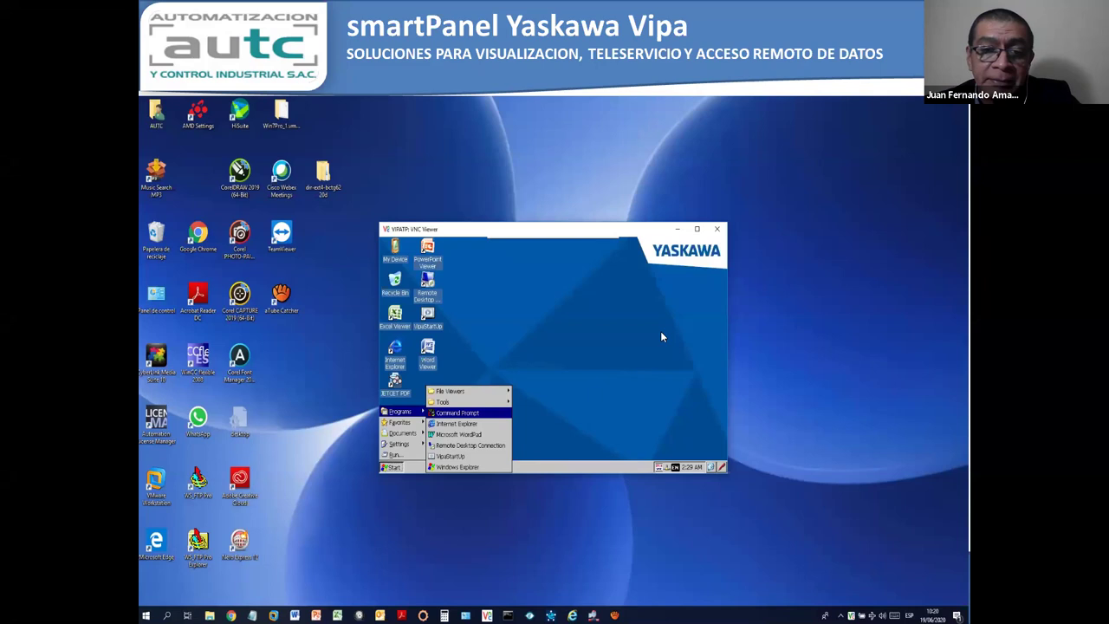
pyautogui.hotkey('alt', 'Tab')
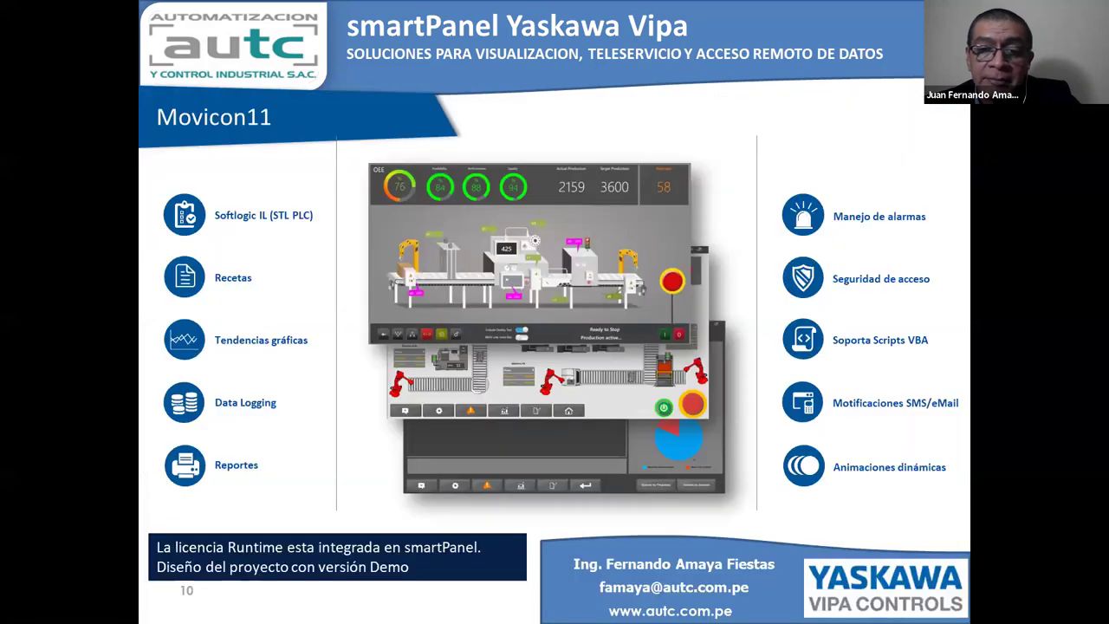
pyautogui.rightClick(557, 425)
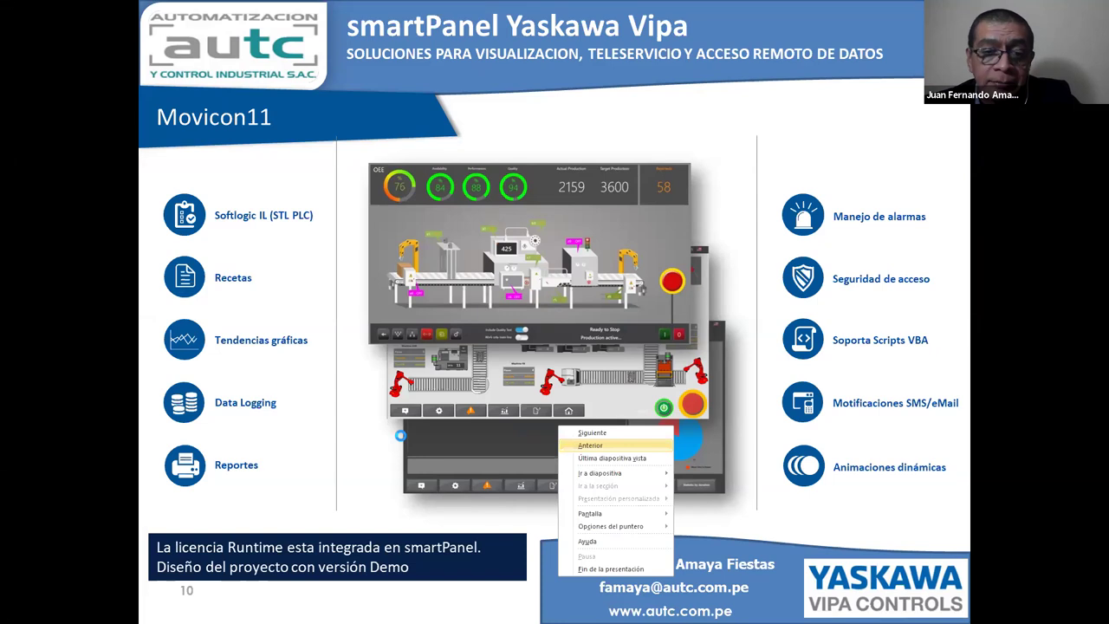
pyautogui.press('Return')
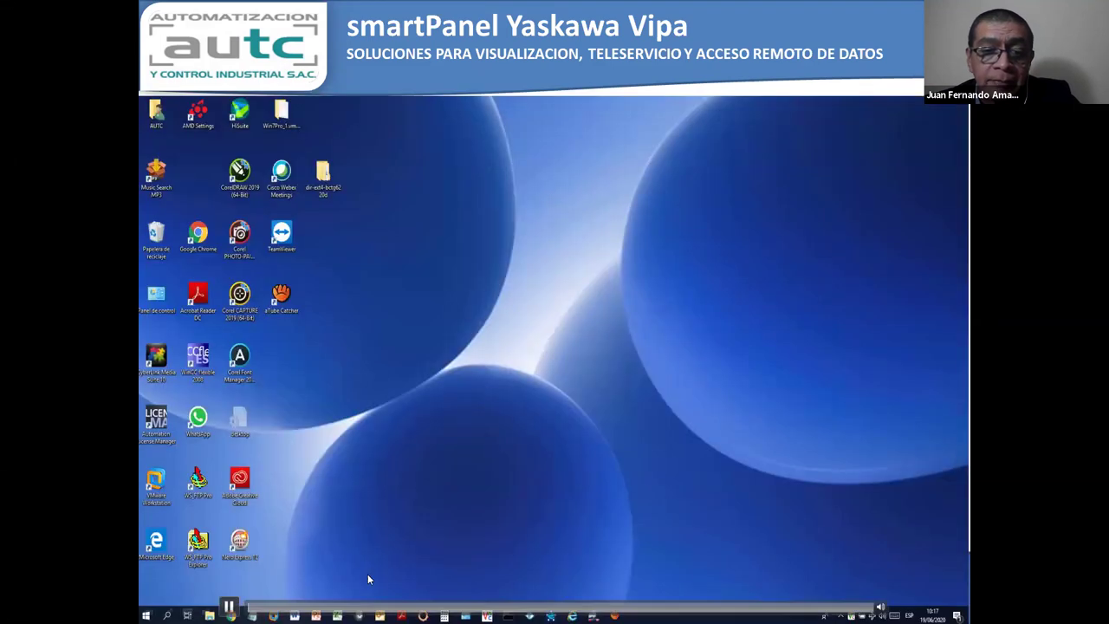
pyautogui.click(365, 606)
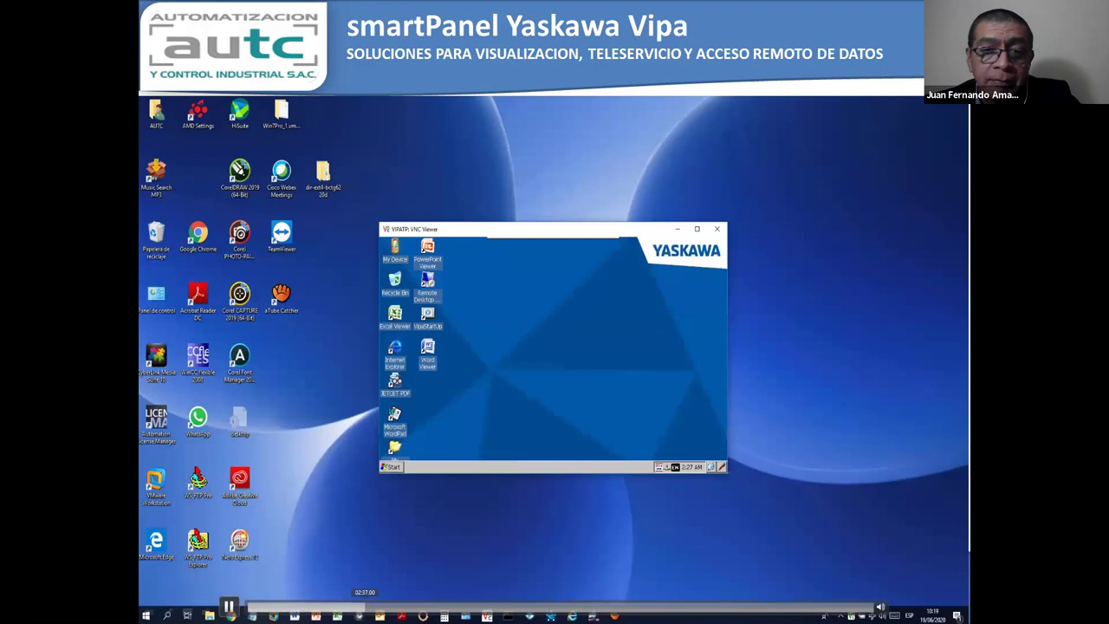
pyautogui.click(381, 606)
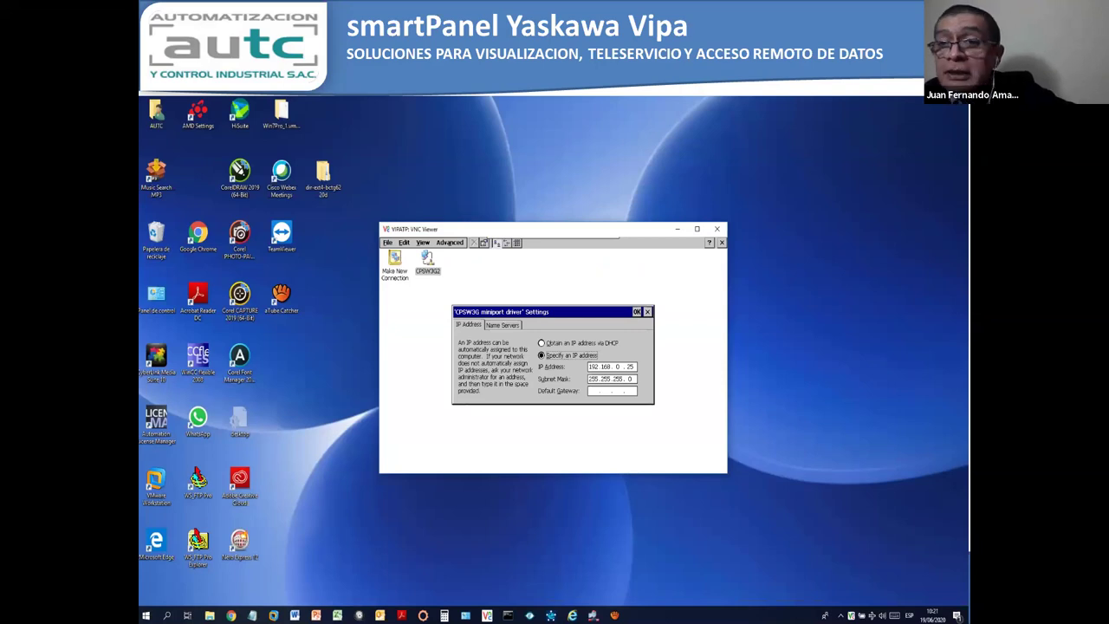
# - Review the name server and IP address settings of the CPSW3G network adapter and return to the Control Panel
pyautogui.click(503, 324)
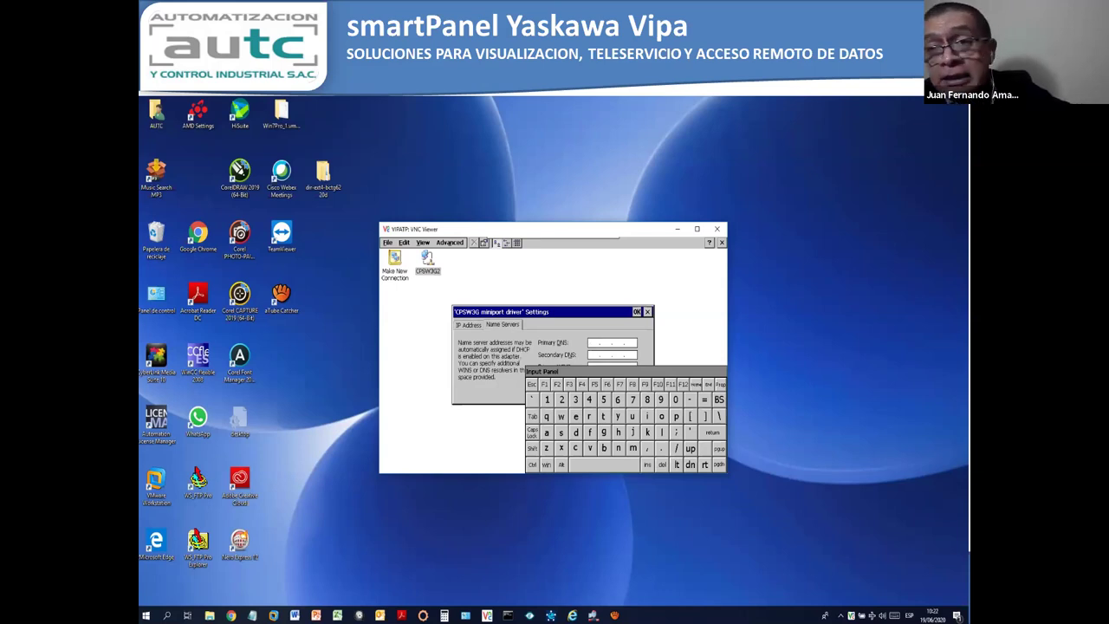
pyautogui.click(468, 324)
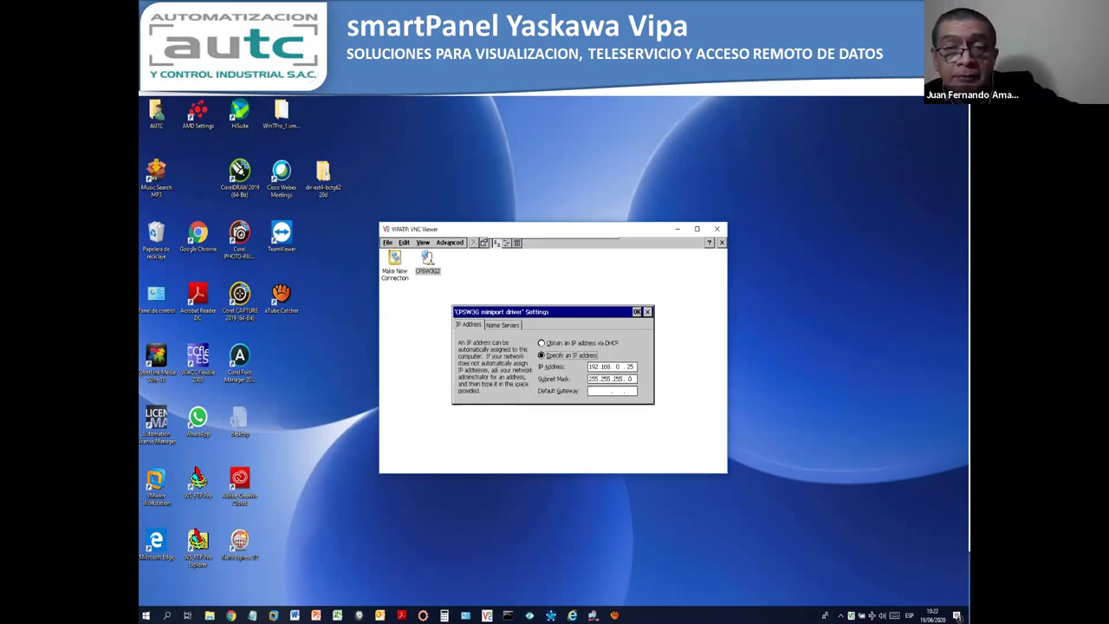
pyautogui.press('Return')
pyautogui.press('BackSpace')
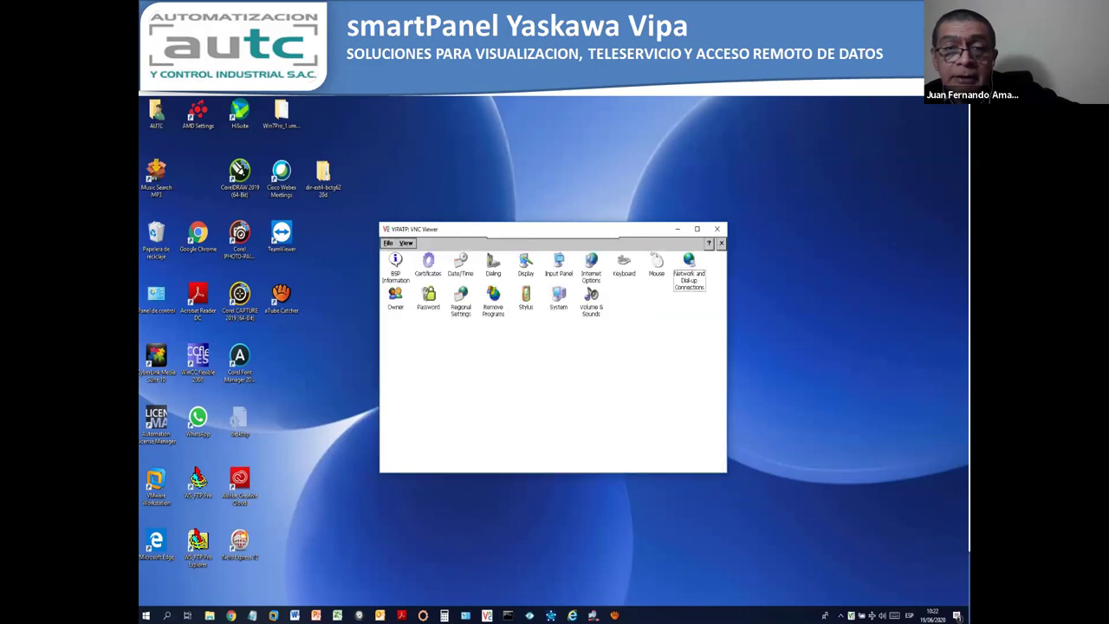
# - Inspect the panel's date, time and time zone properties and close them
pyautogui.press('d')
pyautogui.press('Return')
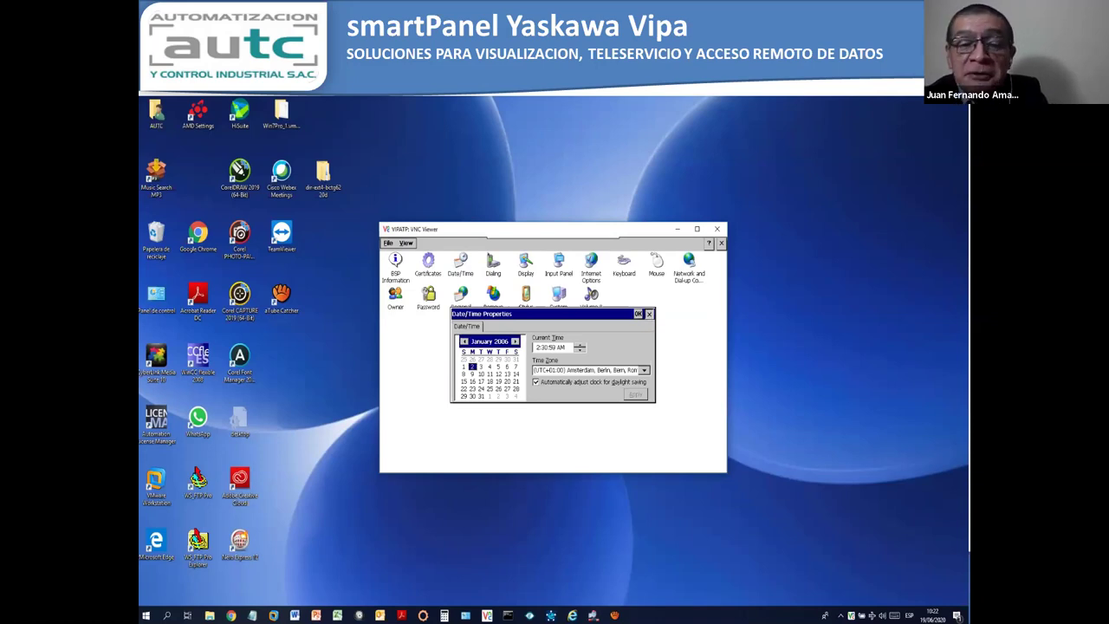
pyautogui.press('Return')
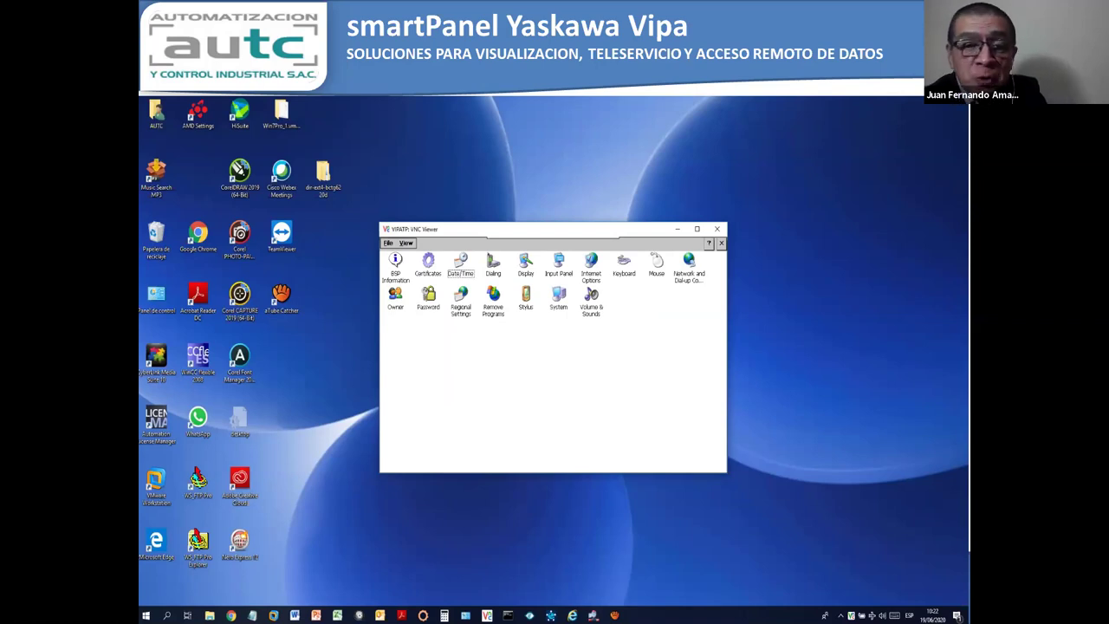
# - Examine the panel's regional settings, including the customizable number and currency formats, and close the Control Panel
pyautogui.press('Down')
pyautogui.press('Return')
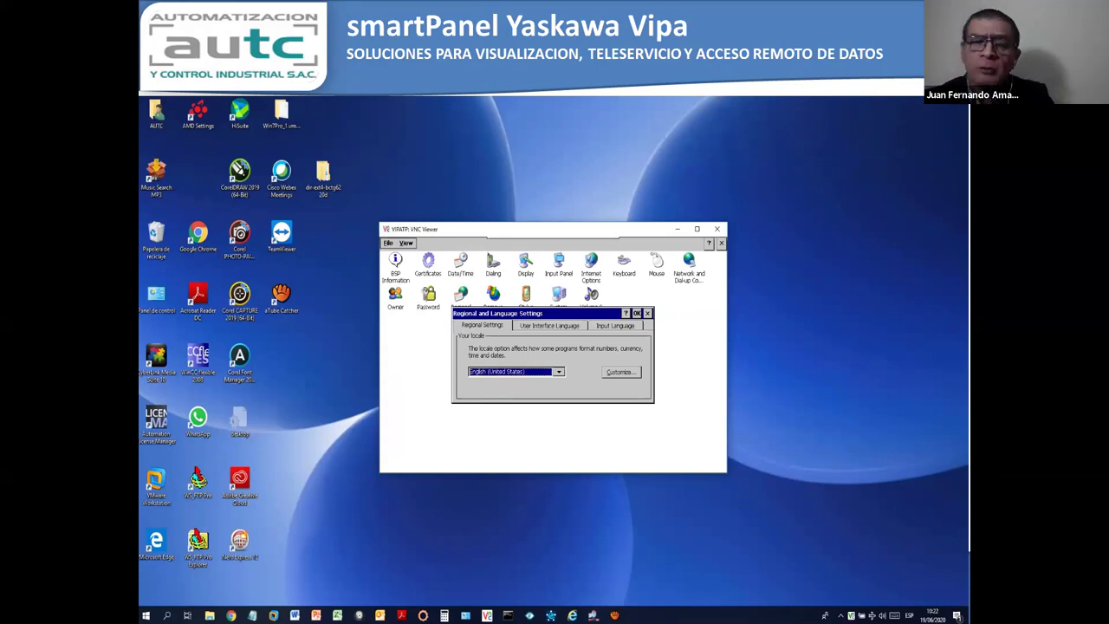
pyautogui.press('Tab')
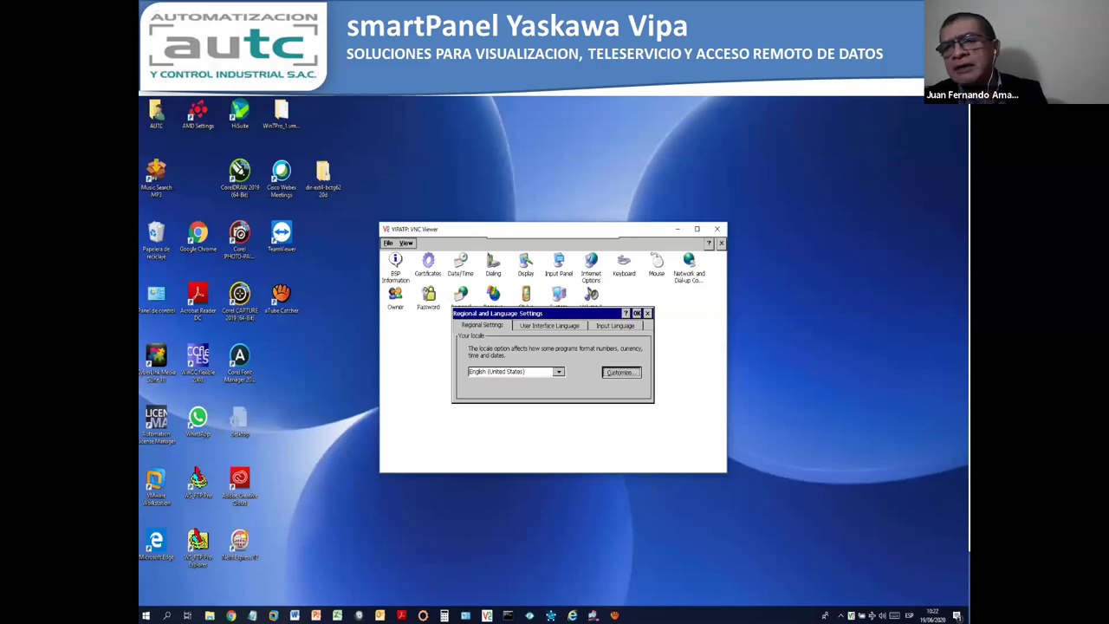
pyautogui.press('Return')
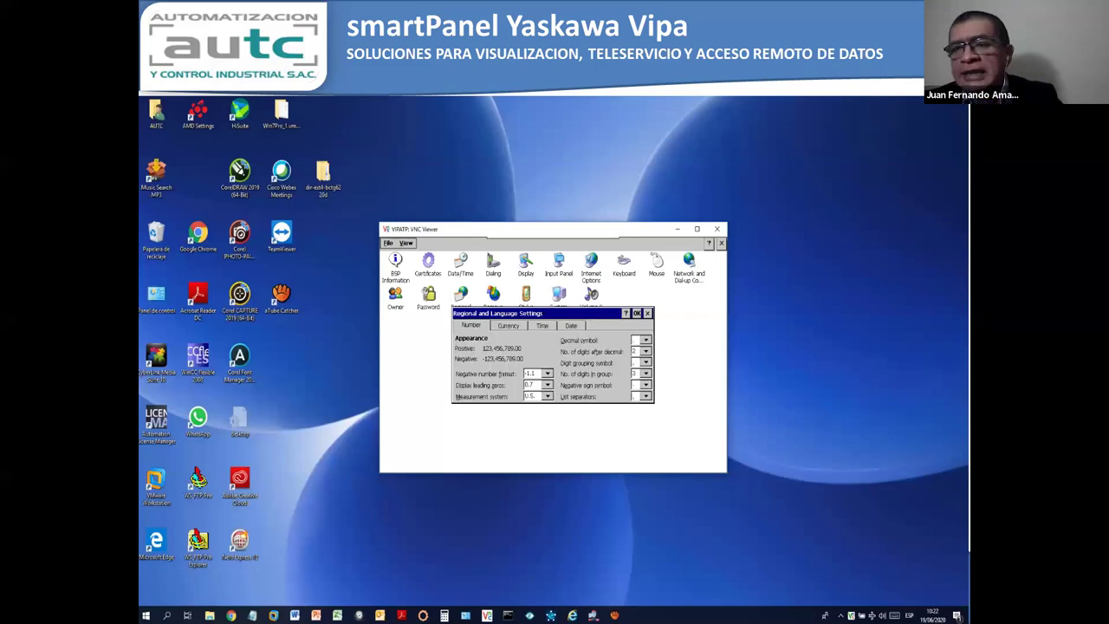
pyautogui.hotkey('ctrl', 'Tab')
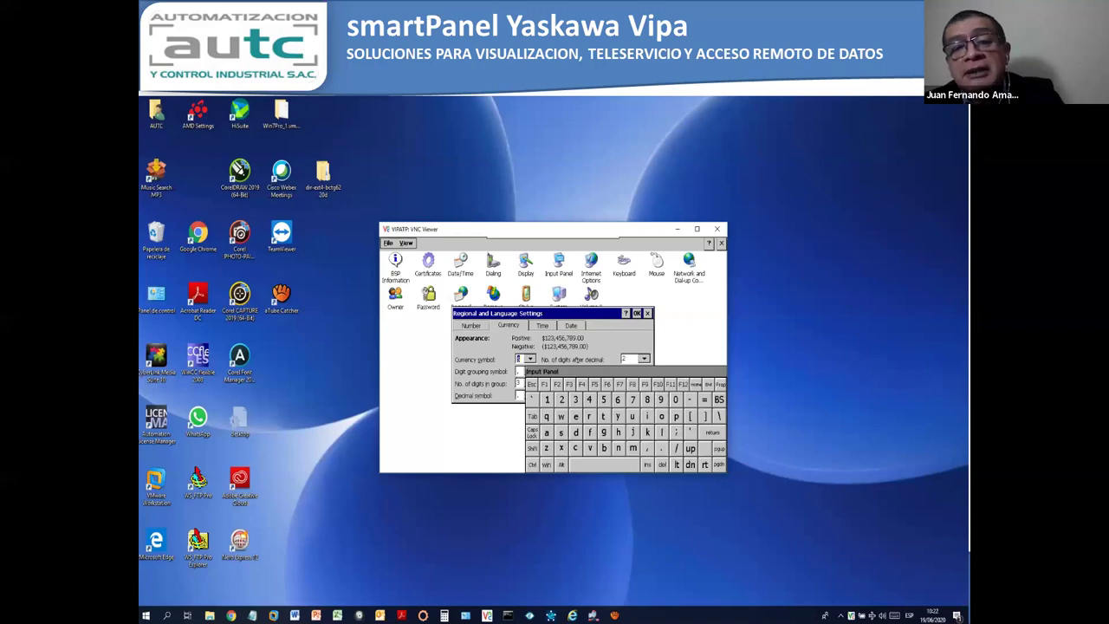
pyautogui.hotkey('ctrl', 'Tab')
pyautogui.press('Escape')
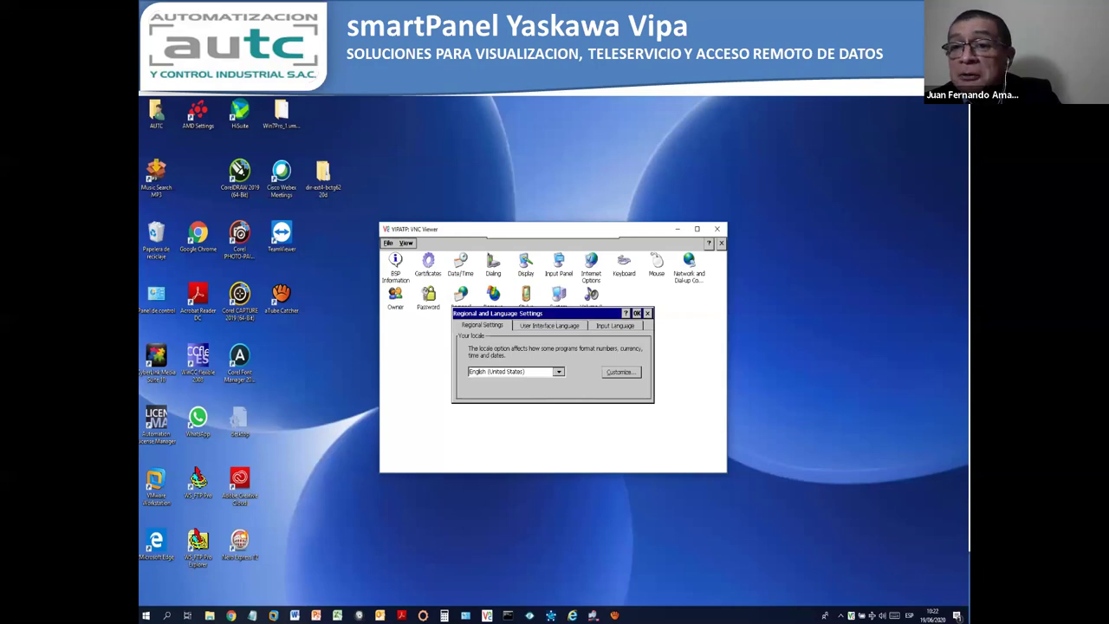
pyautogui.press('Escape')
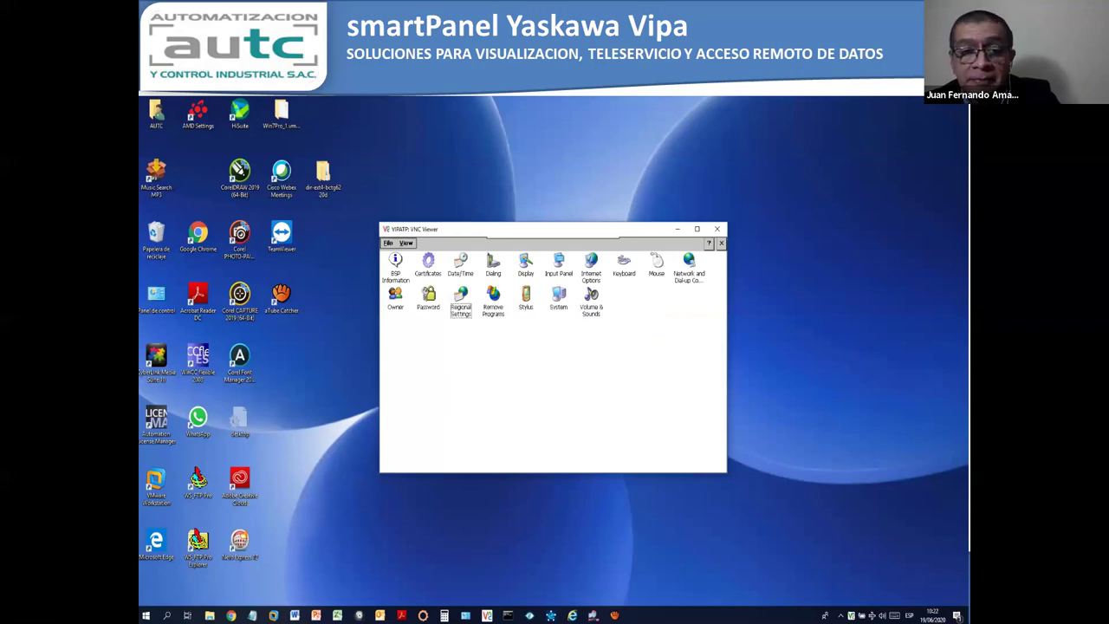
pyautogui.hotkey('alt', 'F4')
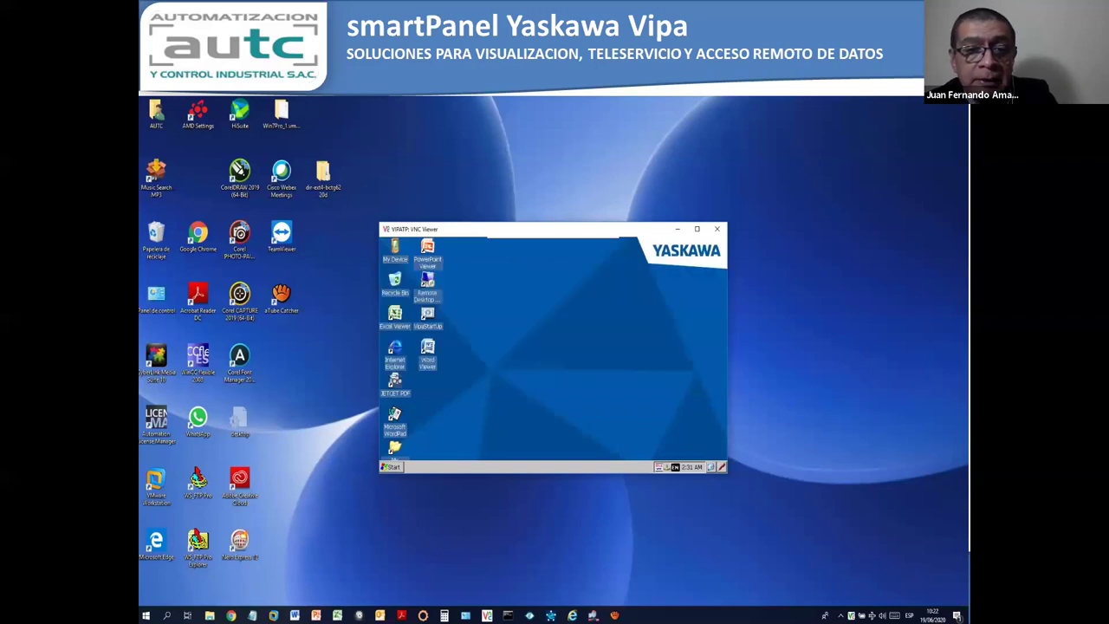
# - Look through the Settings and Programs submenus of the remote panel's Start menu
pyautogui.hotkey('ctrl', 'Escape')
pyautogui.press('Right')
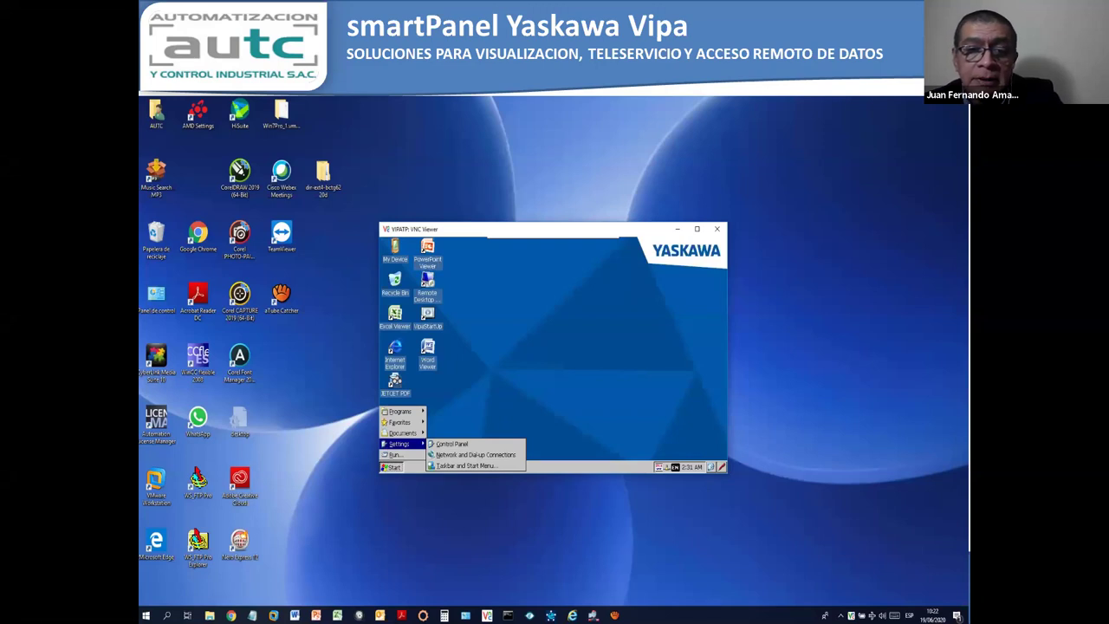
pyautogui.press('Down')
pyautogui.press('Down')
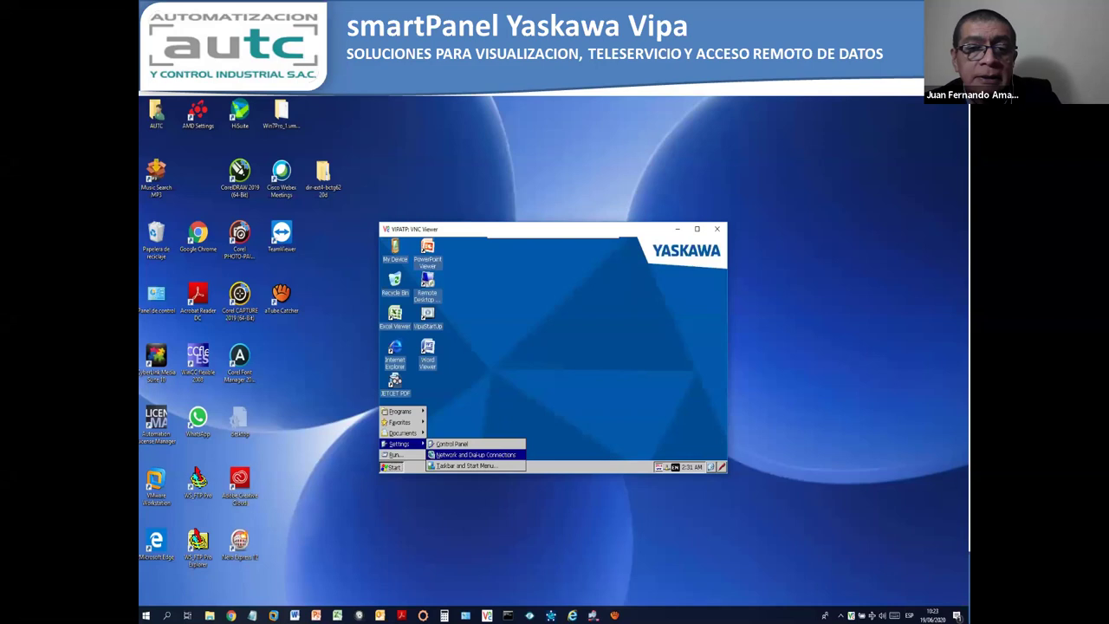
pyautogui.press('Left')
pyautogui.press('Up')
pyautogui.press('Up')
pyautogui.press('Up')
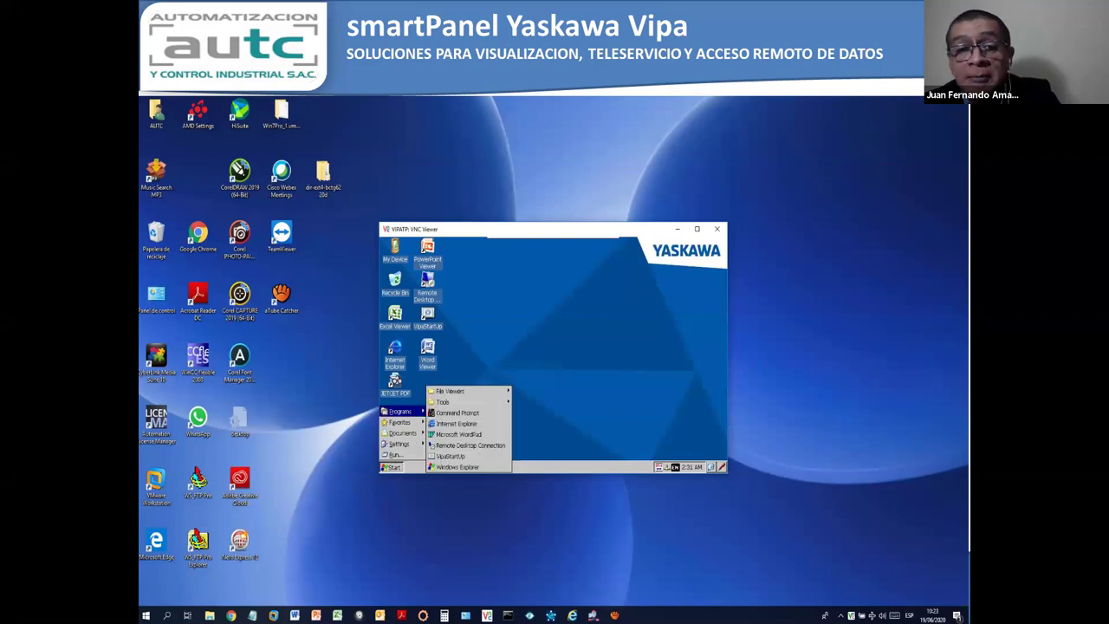
pyautogui.press('Right')
pyautogui.press('Up')
pyautogui.press('Up')
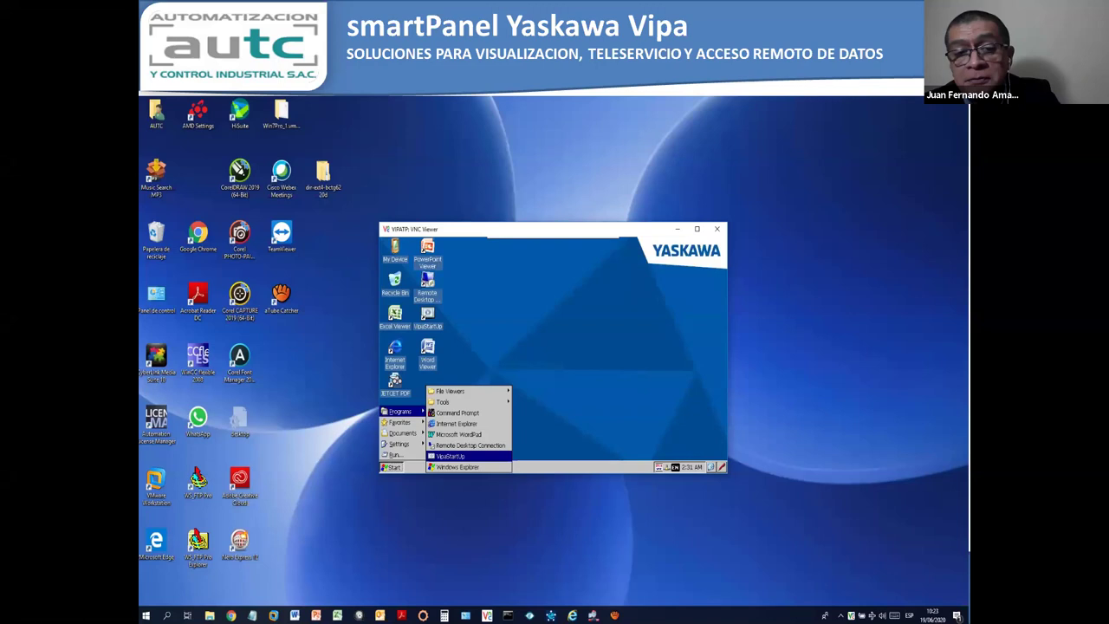
# - Run regedit on the remote panel to start its registry editor
pyautogui.press('Left')
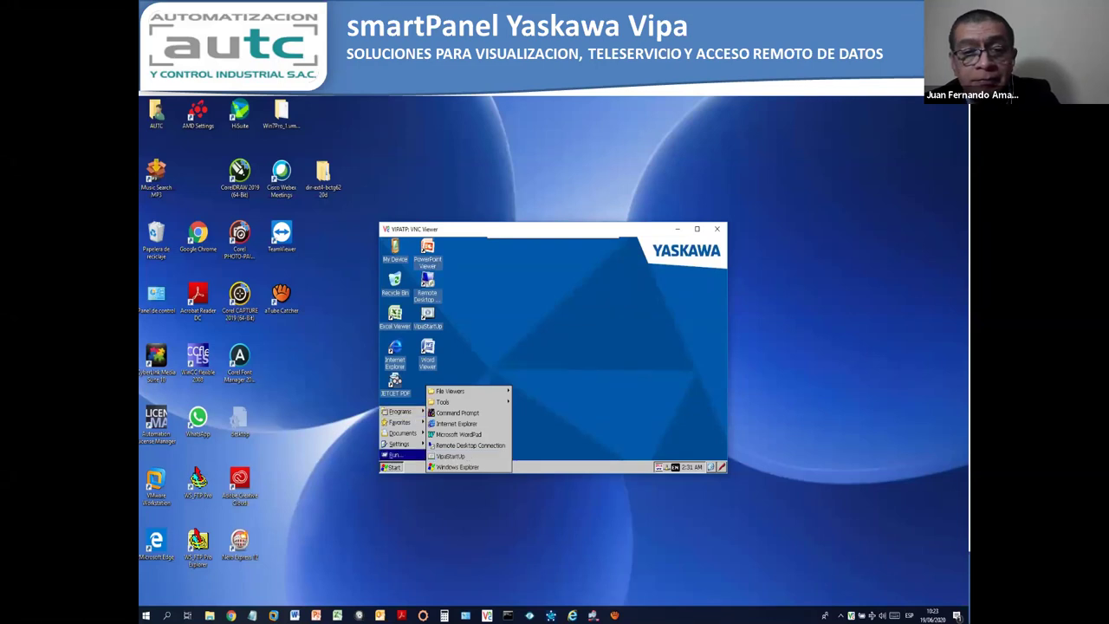
pyautogui.press('Up')
pyautogui.press('Return')
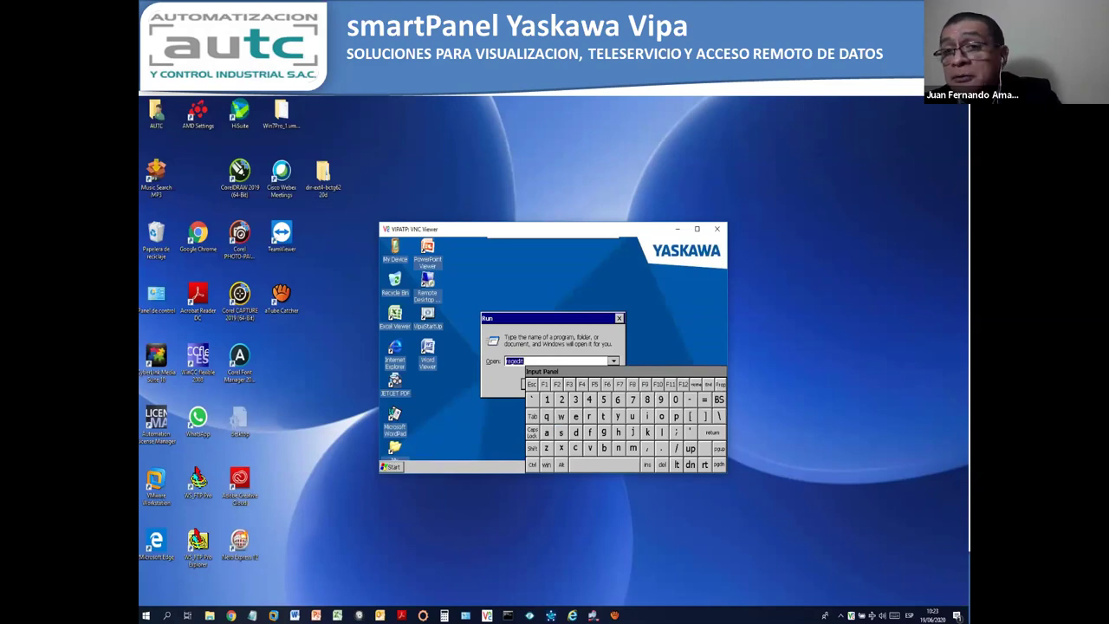
pyautogui.press('Return')
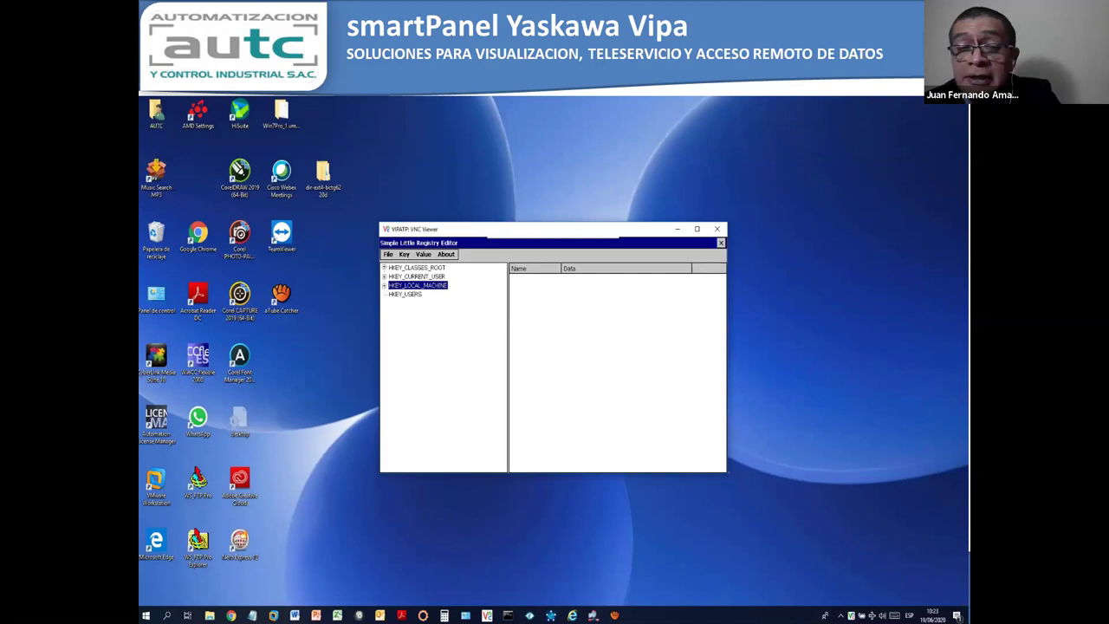
# - Browse the HKEY_CURRENT_USER keys and the Microsoft keys under HKEY_LOCAL_MACHINE\SOFTWARE, and collapse both root branches again
pyautogui.click(384, 277)
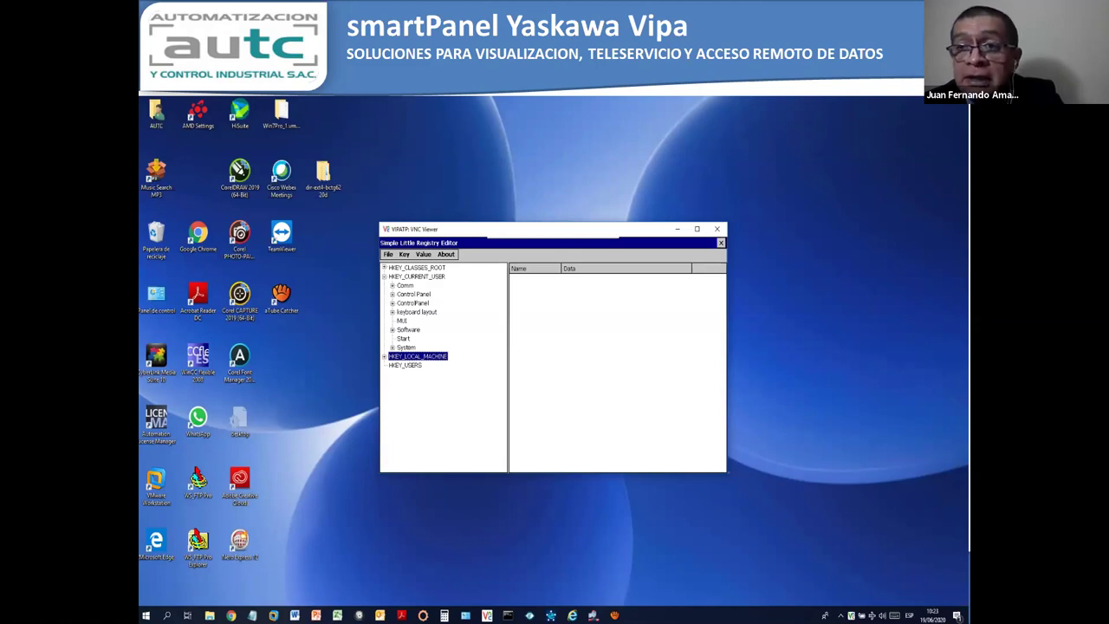
pyautogui.press('Right')
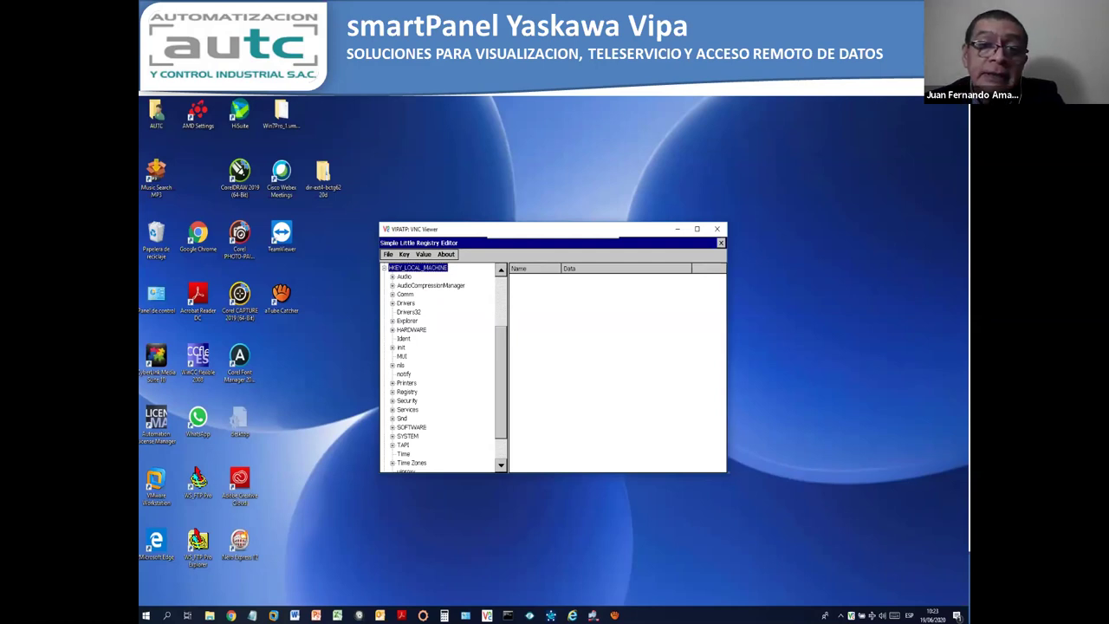
pyautogui.click(393, 427)
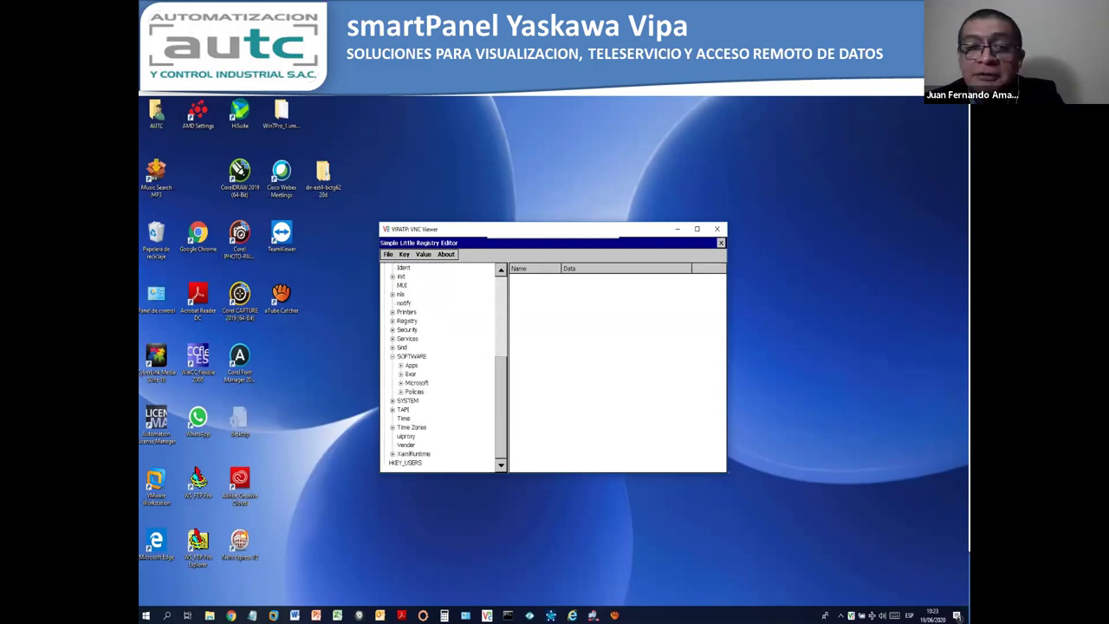
pyautogui.click(400, 382)
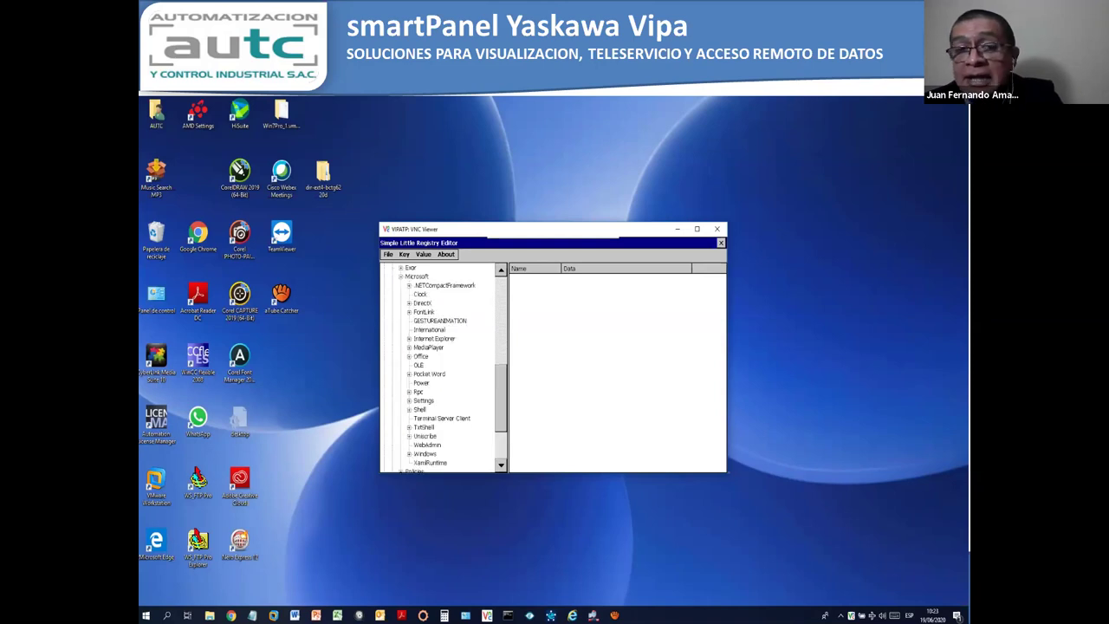
pyautogui.scroll(5, 442, 368)
pyautogui.scroll(5, 443, 369)
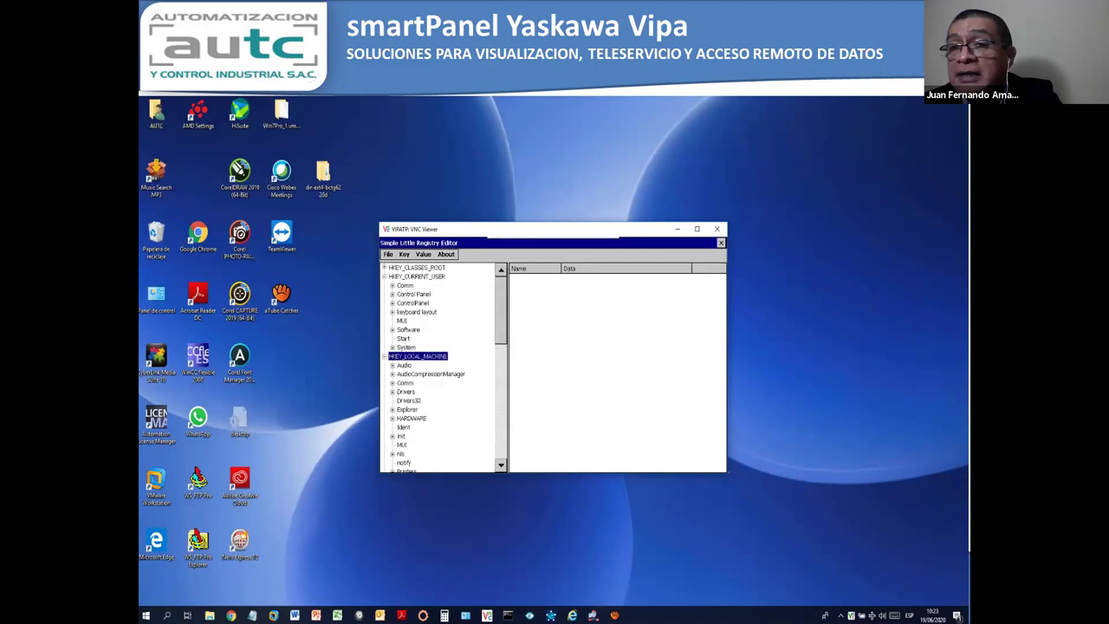
pyautogui.click(383, 276)
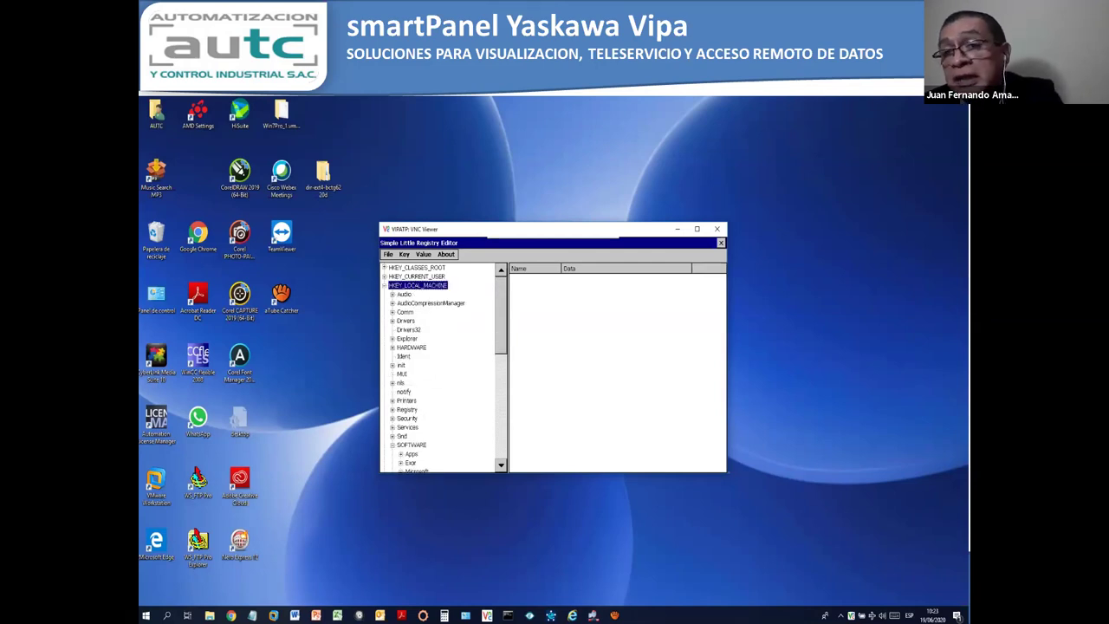
pyautogui.press('Left')
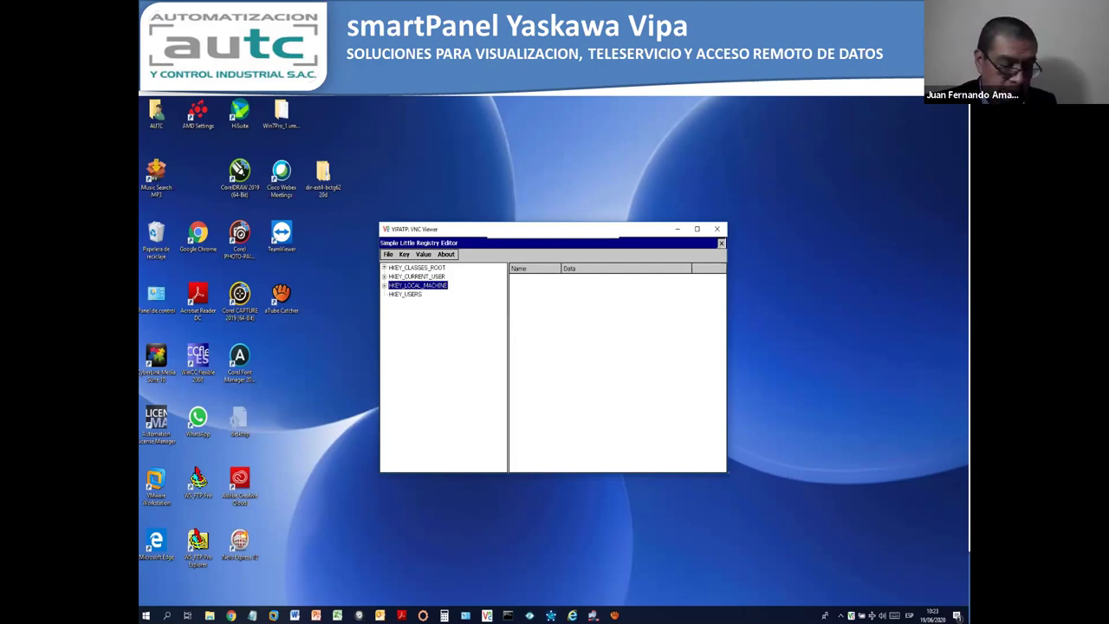
# - Start Windows Explorer on the remote panel and open the Flashdisk folder
pyautogui.click(400, 410)
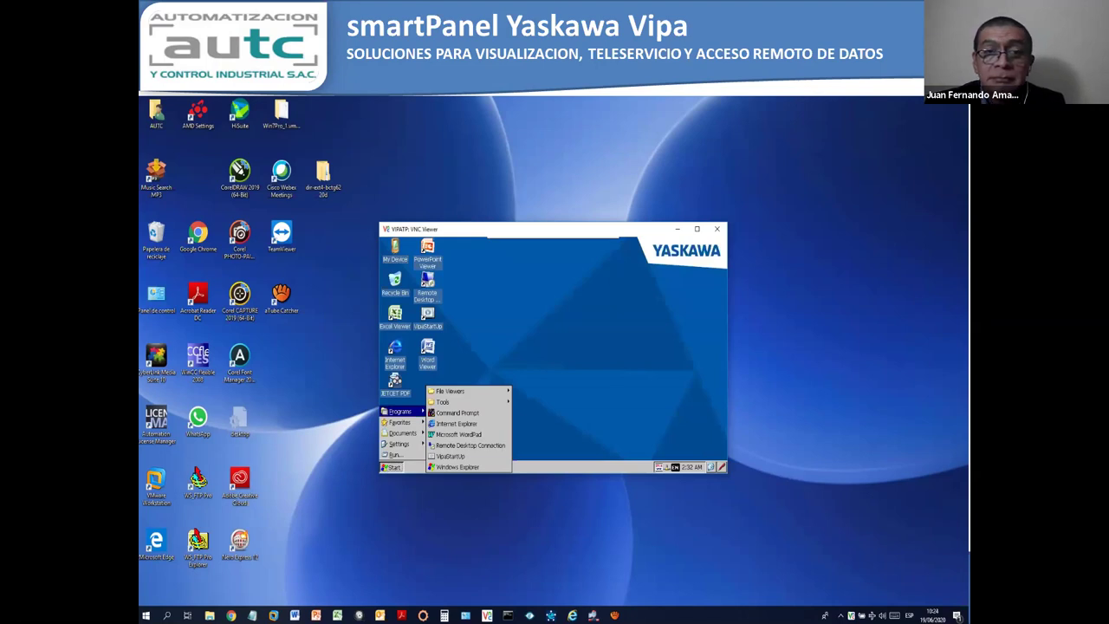
pyautogui.click(457, 467)
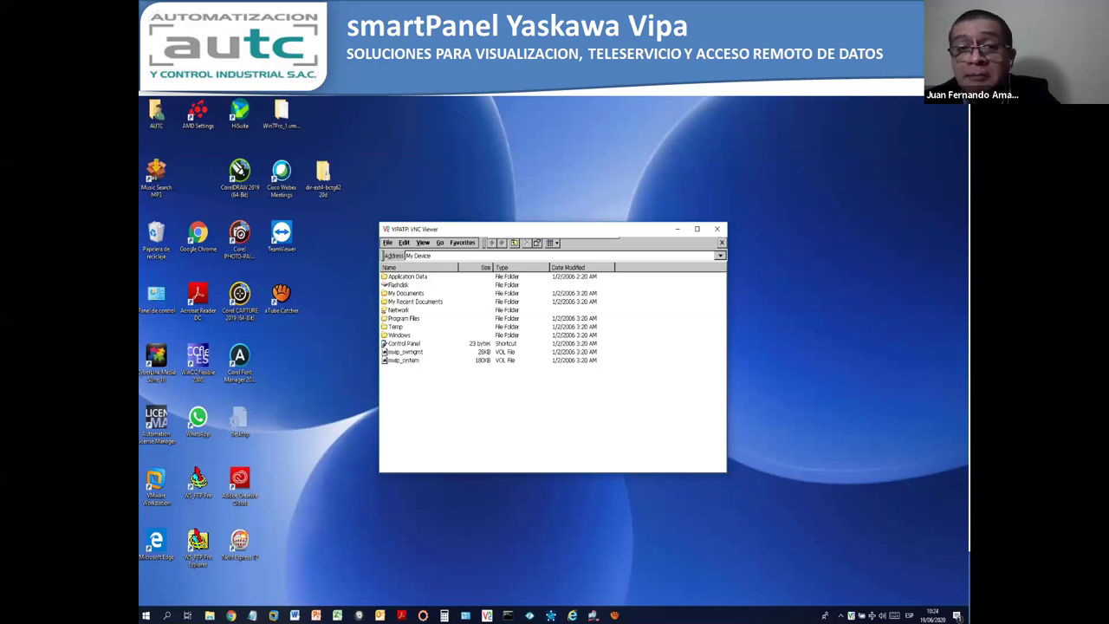
pyautogui.click(398, 284)
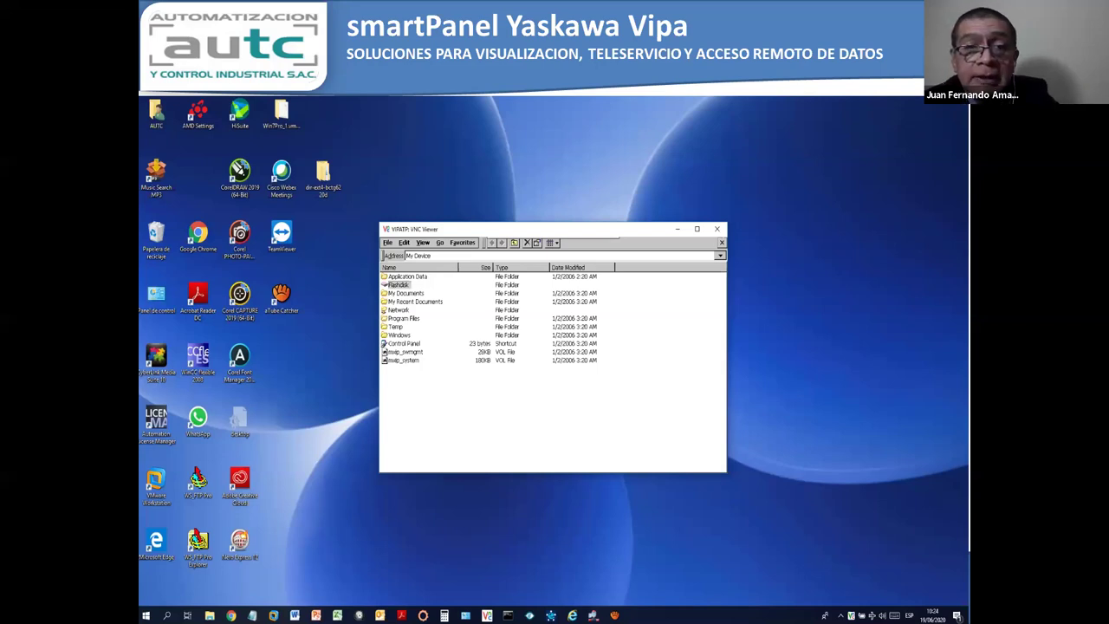
pyautogui.press('Return')
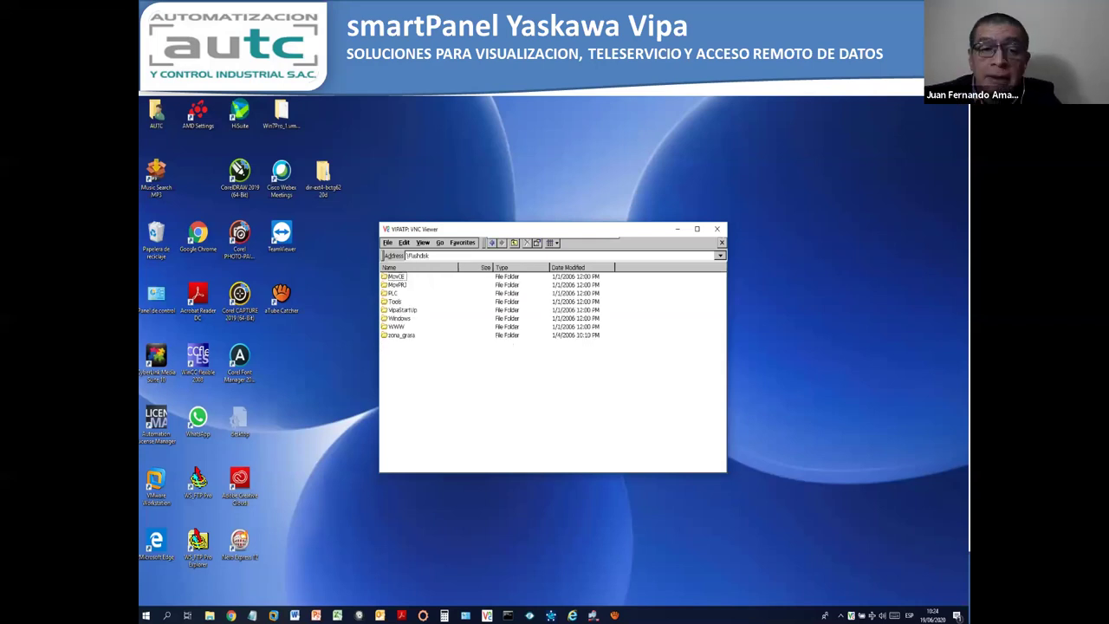
# - Inspect the MovCE folder and its communication Drivers subfolder, and return to the Flashdisk folder
pyautogui.click(395, 275)
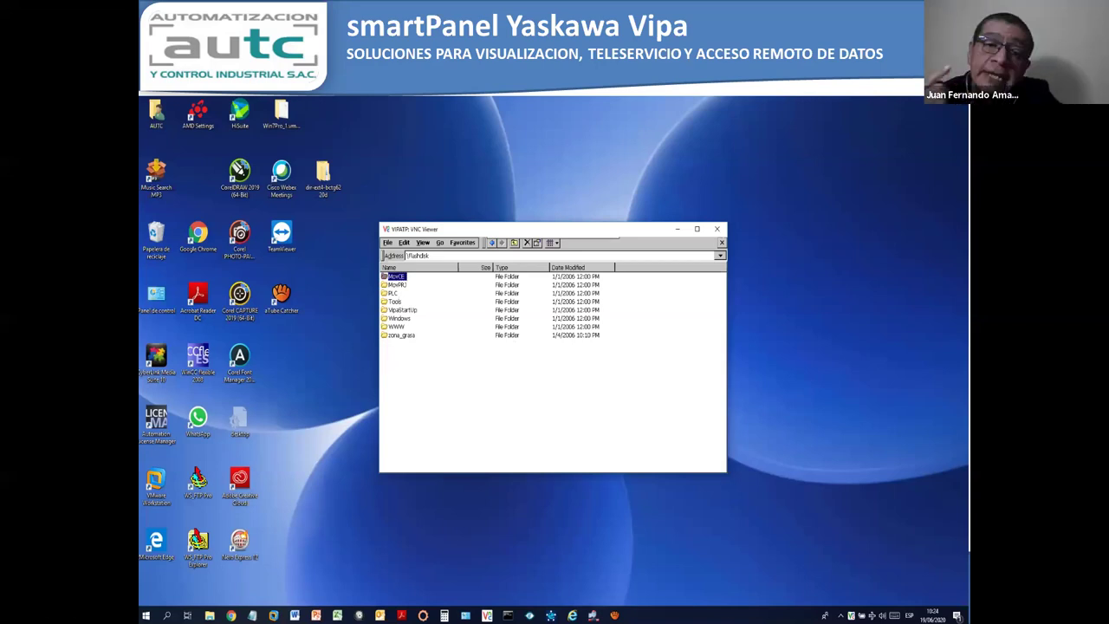
pyautogui.press('Return')
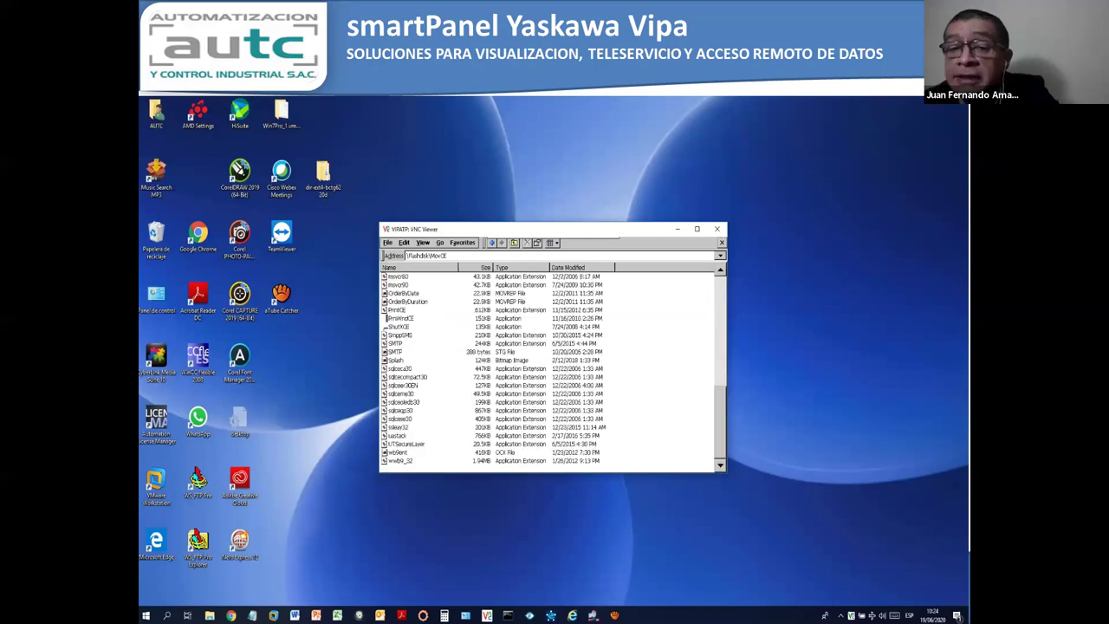
pyautogui.press('Home')
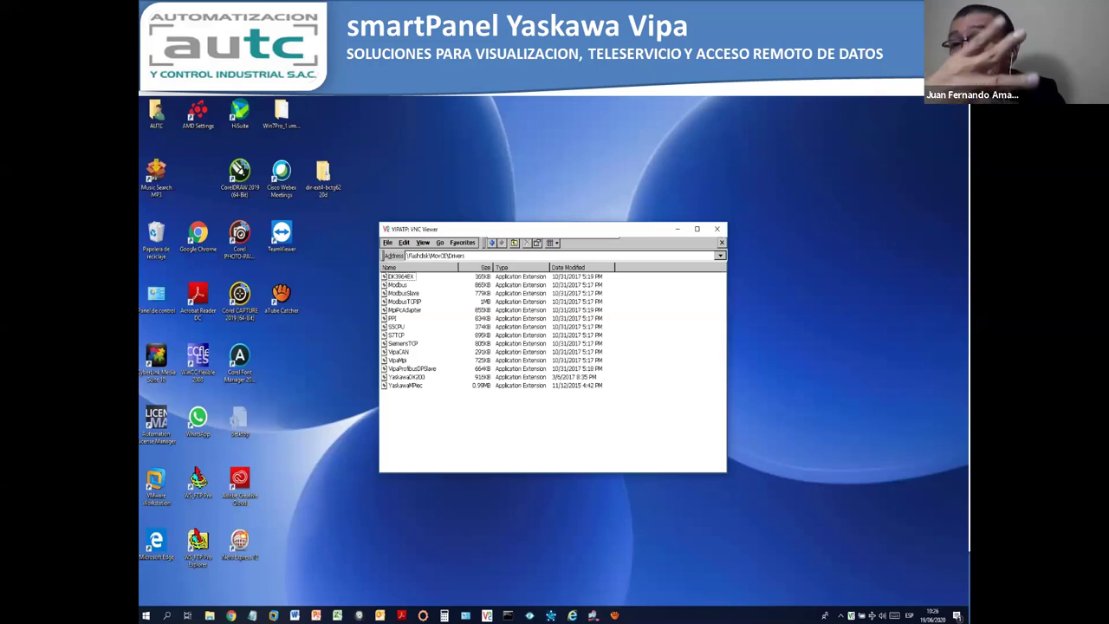
pyautogui.press('BackSpace')
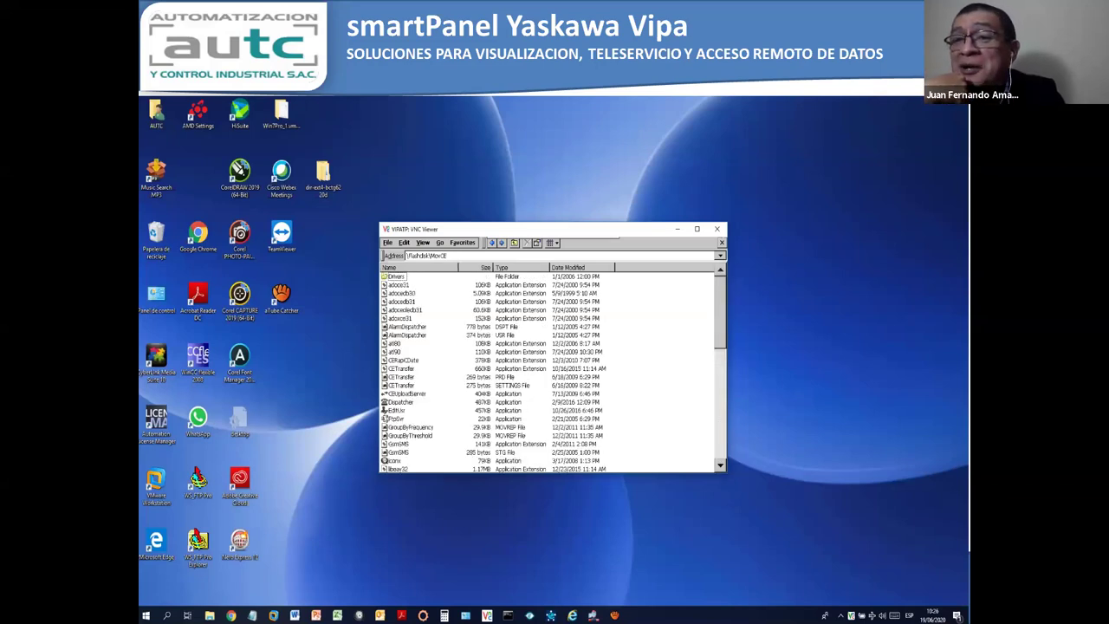
pyautogui.press('BackSpace')
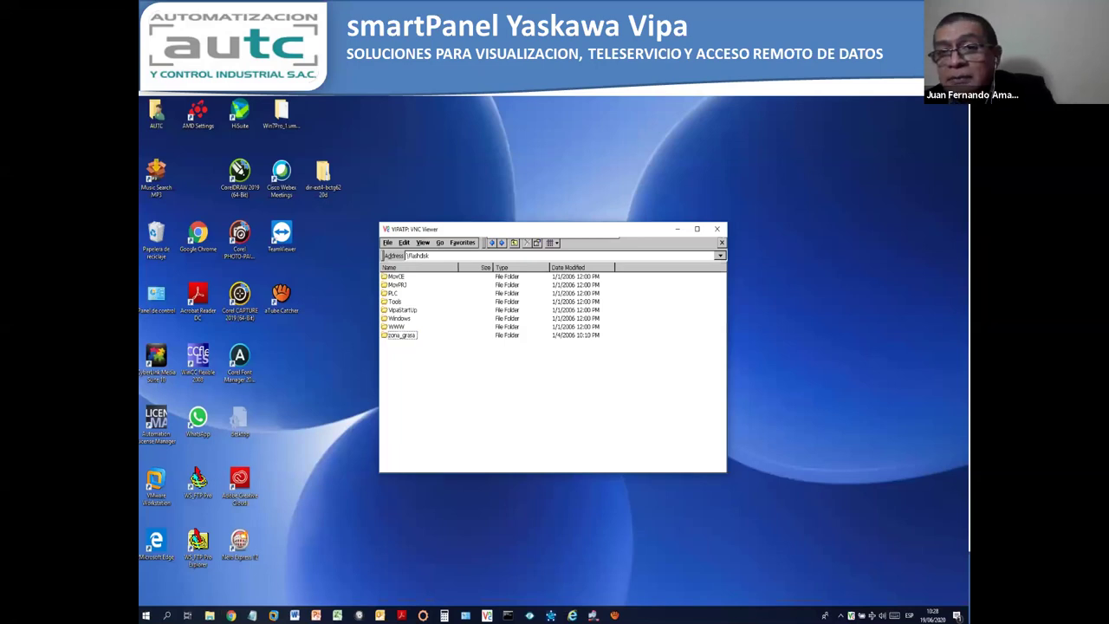
# - View the contents of My Device's Windows folder and switch to the Movicon11 slide of the presentation
pyautogui.press('BackSpace')
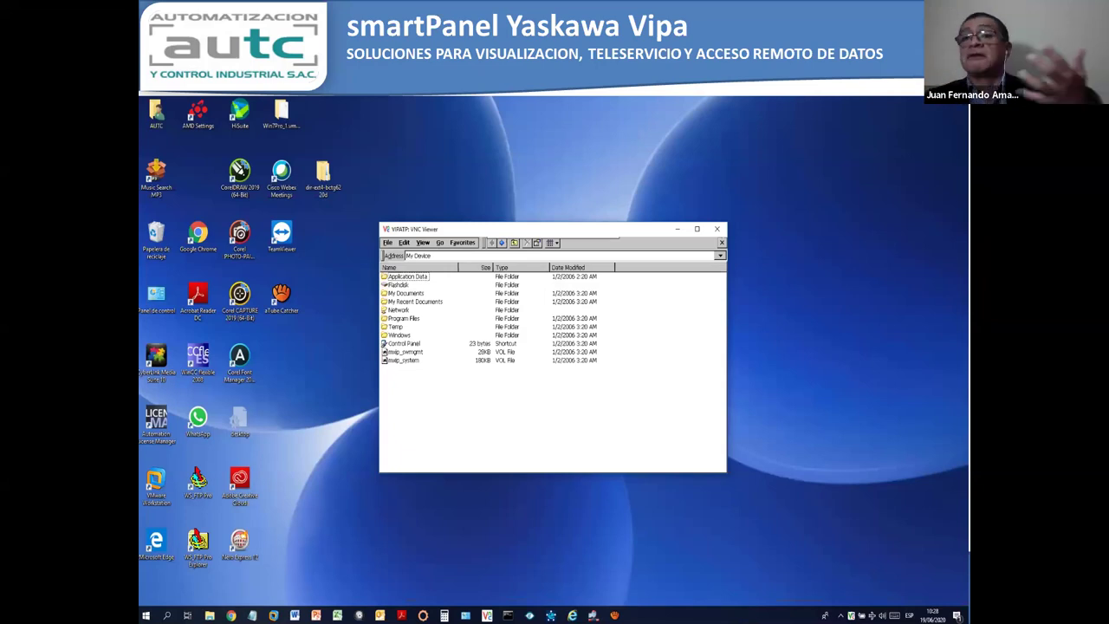
pyautogui.click(399, 335)
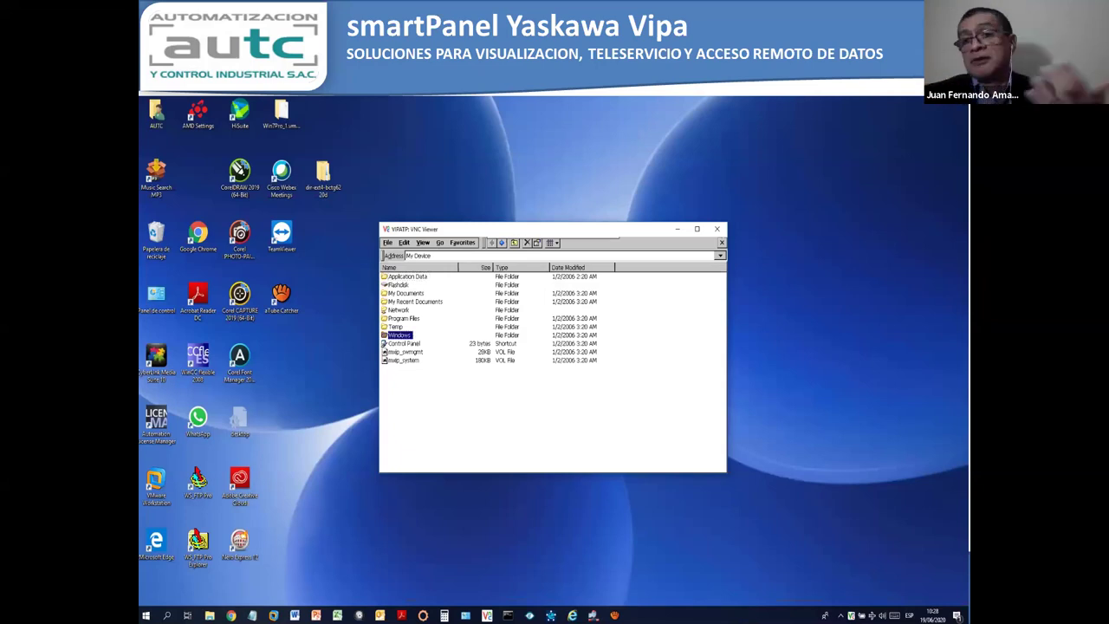
pyautogui.doubleClick(399, 335)
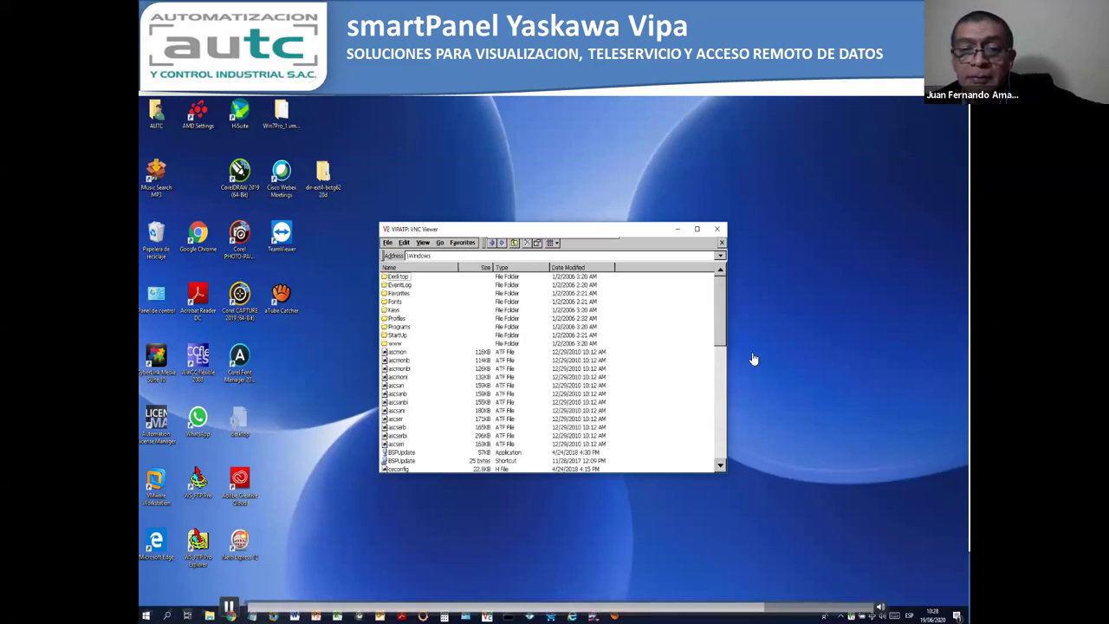
pyautogui.scroll(-3, 480, 285)
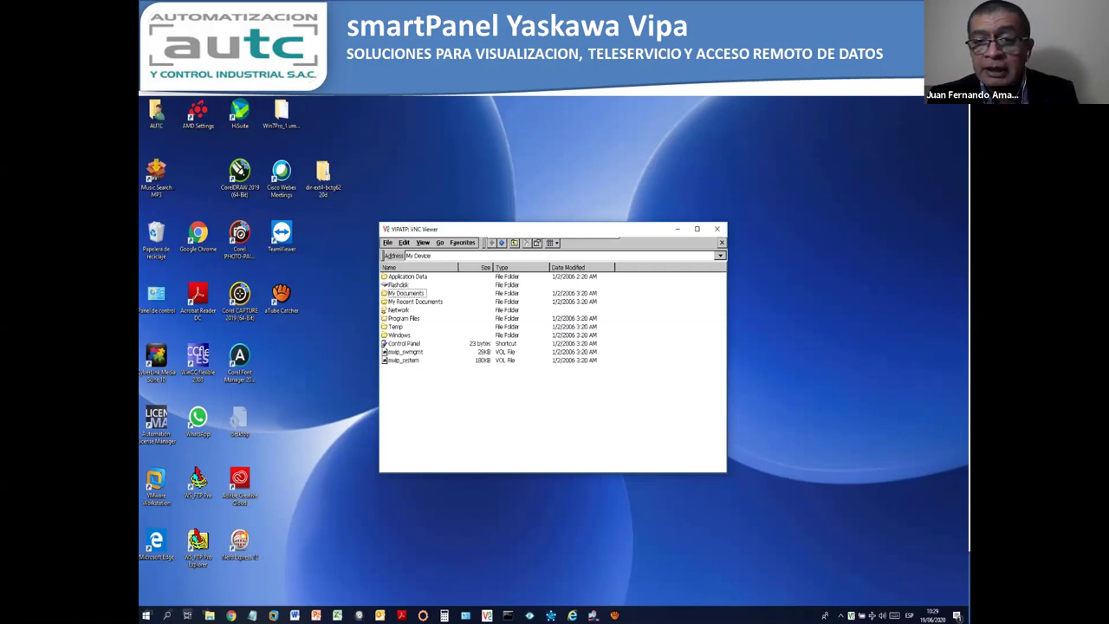
pyautogui.hotkey('alt', 'Tab')
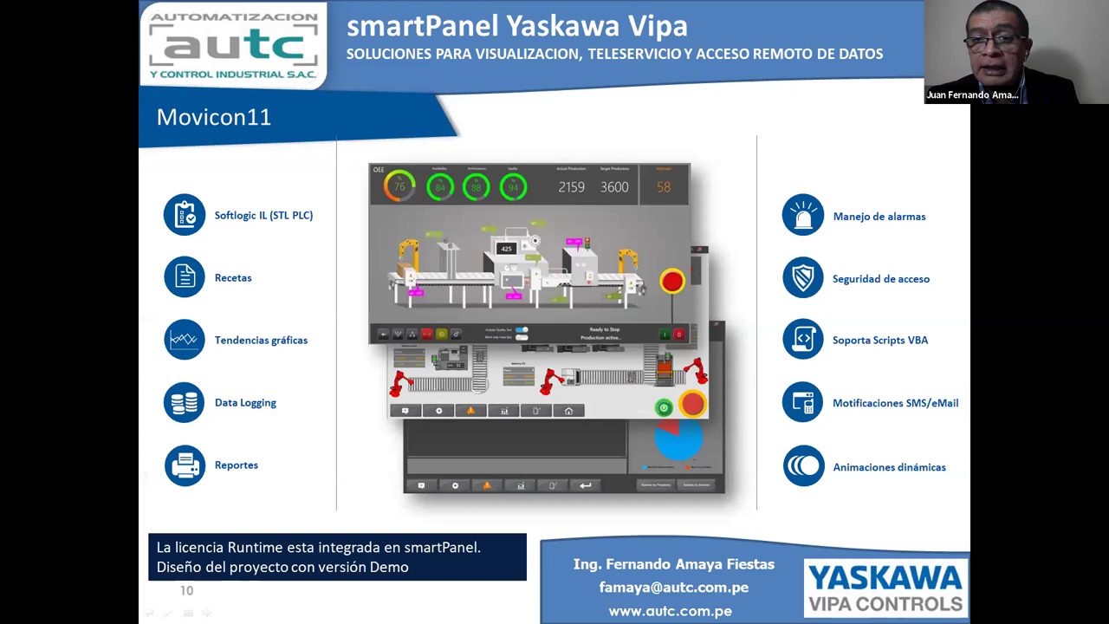